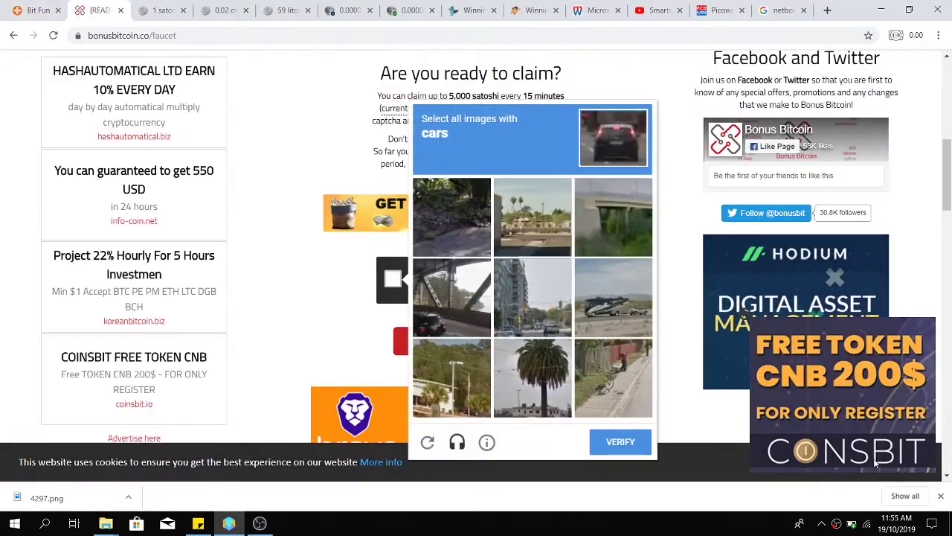
- Solve the image captcha for cars on the Bonus Bitcoin faucet page and submit it for verification
left_click(452, 296)
left_click(532, 296)
left_click(613, 296)
left_click(631, 444)
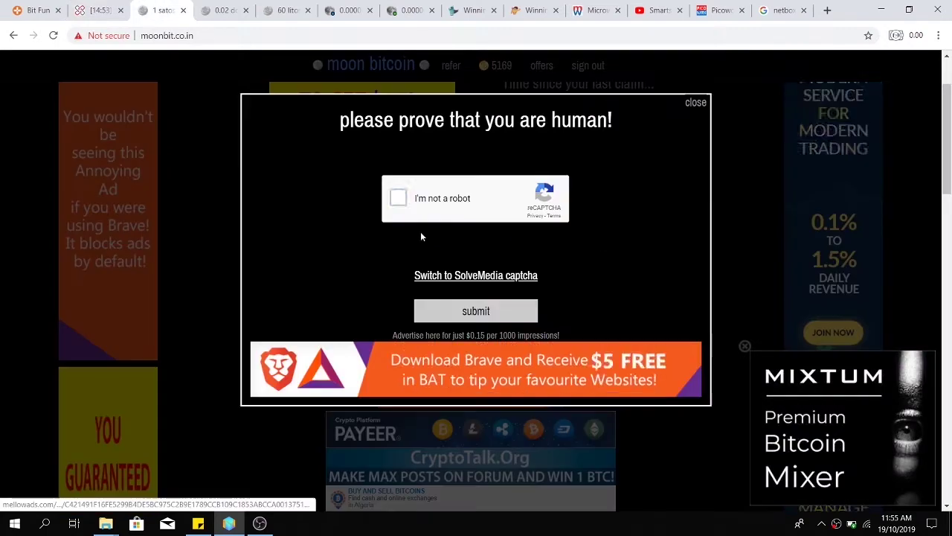
- Start the "I'm not a robot" check for the Moon Bitcoin claim and select the matching captcha images
left_click(399, 198)
left_click(422, 166)
left_click(482, 166)
left_click(543, 165)
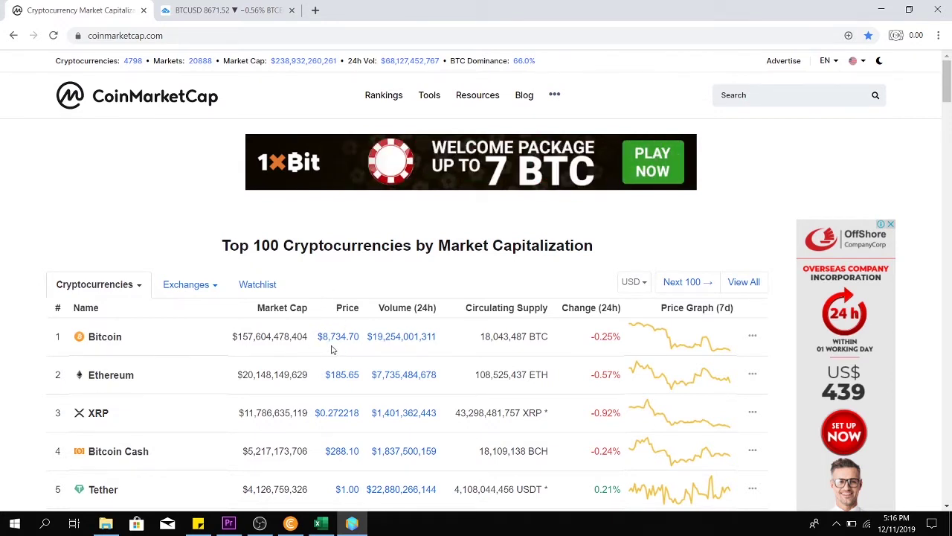
- Examine the daily BTCUSD chart on TradingView, comparing recent candles with the trend lines, EMAs and RSI over shorter and longer periods
left_click(223, 9)
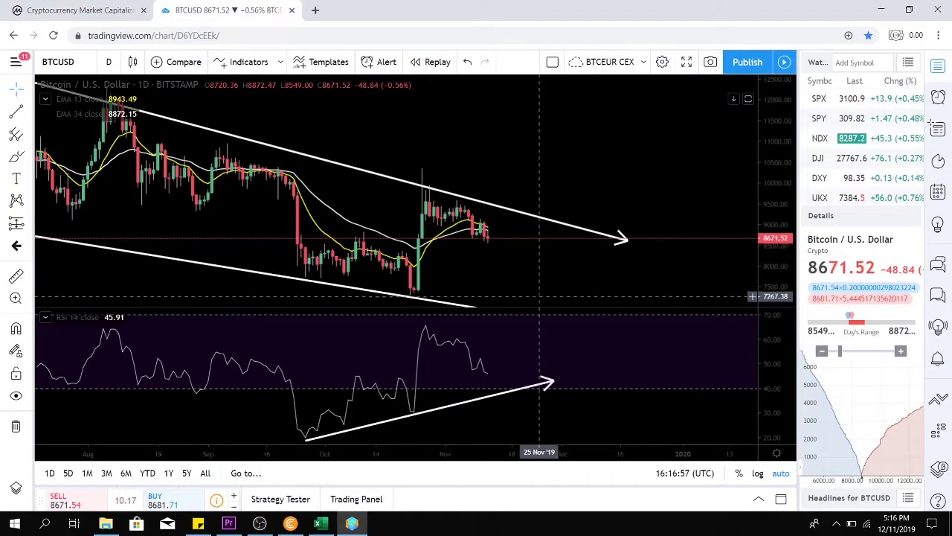
scroll(497, 288, "down", 5)
scroll(476, 279, "up", 2)
scroll(544, 246, "up", 3)
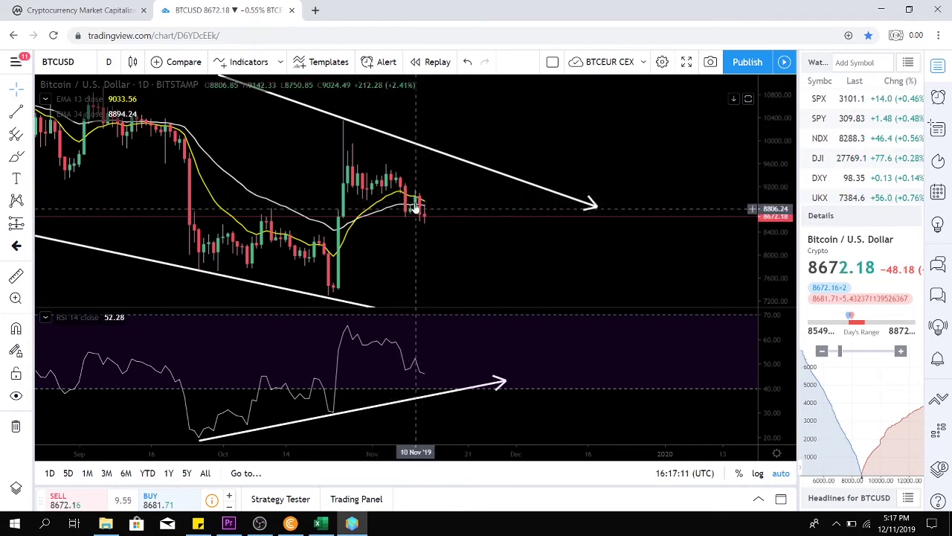
scroll(422, 212, "down", 10)
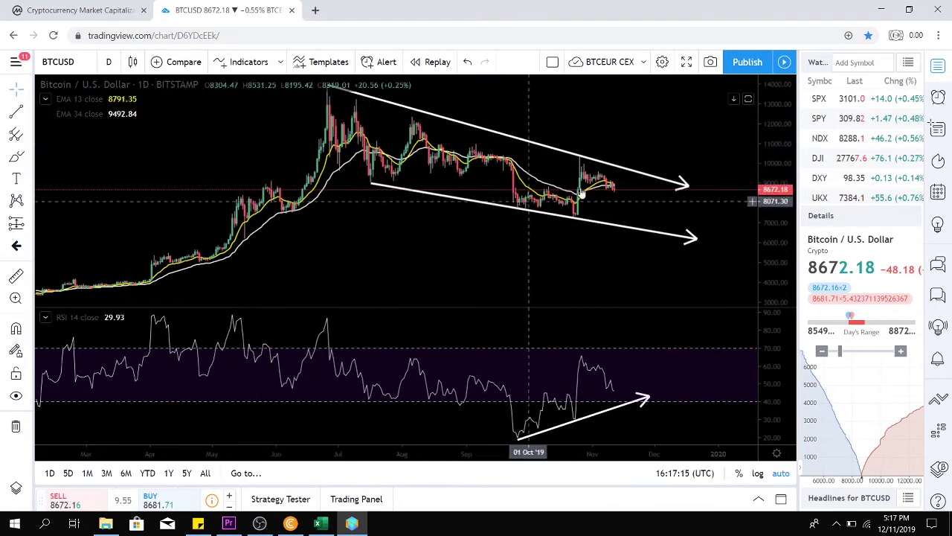
scroll(588, 175, "up", 6)
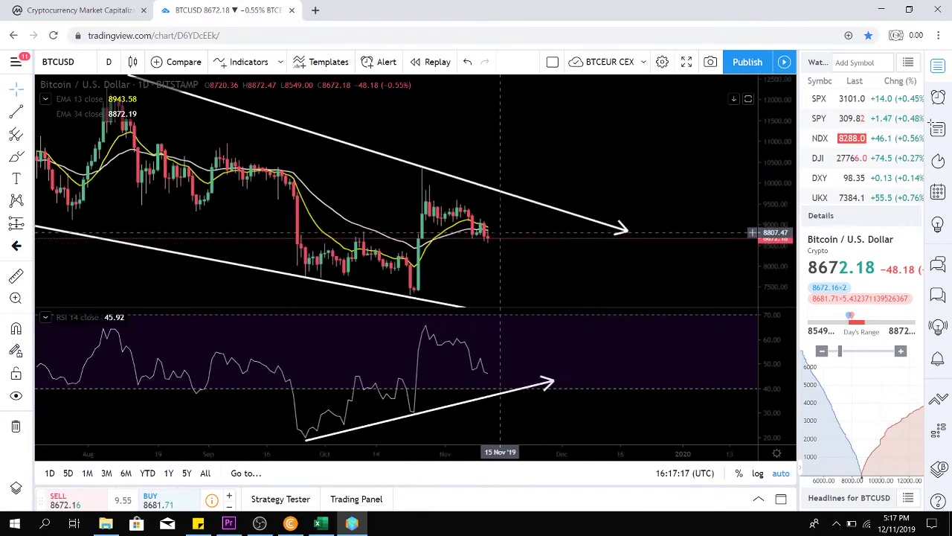
scroll(496, 232, "down", 3)
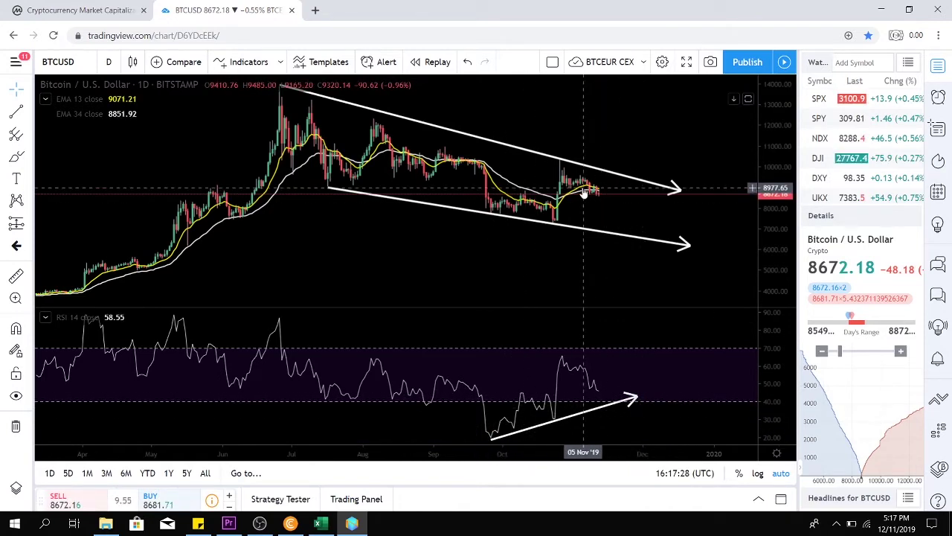
scroll(535, 230, "up", 5)
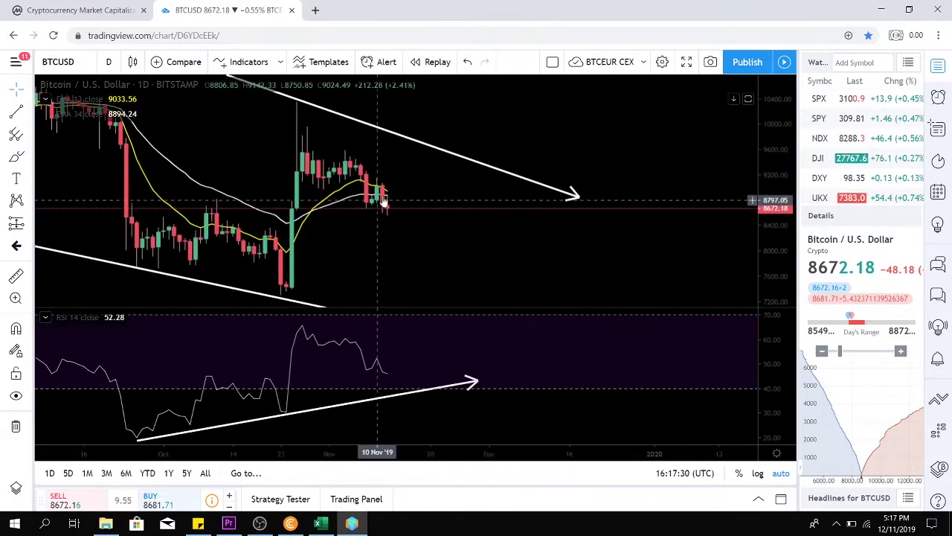
scroll(384, 201, "up", 3)
scroll(386, 201, "down", 4)
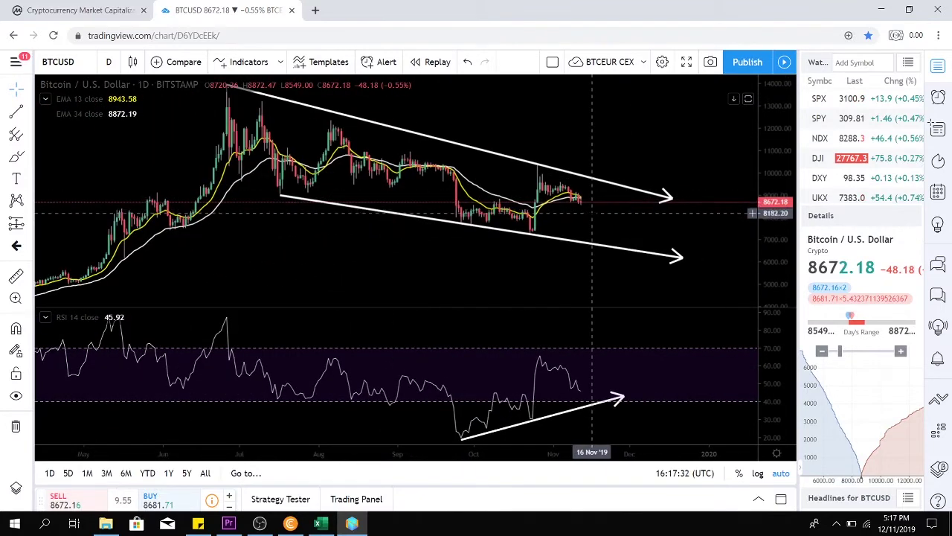
scroll(564, 223, "up", 3)
scroll(506, 236, "down", 3)
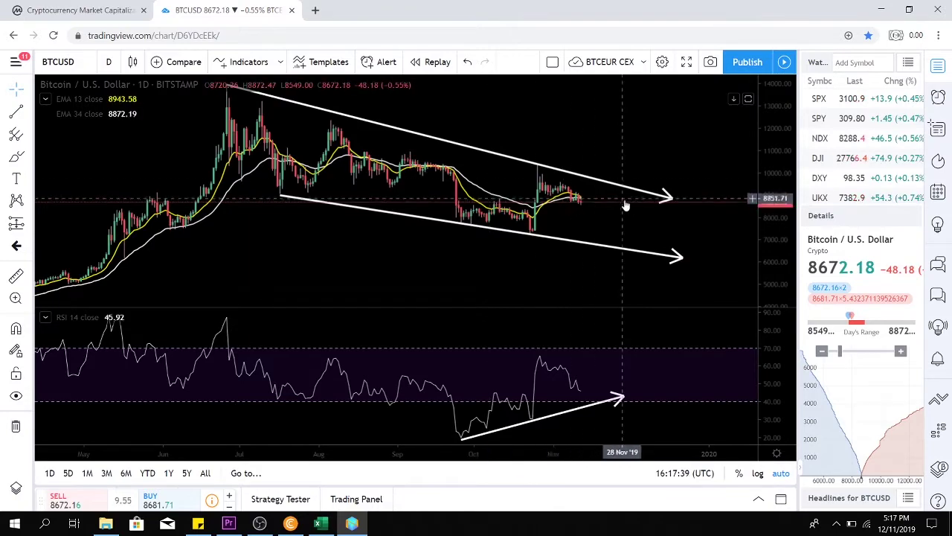
- Review the Top 100 Cryptocurrencies list on CoinMarketCap in BTC prices, checking the 24-hour changes of the altcoins
key("ctrl+Tab")
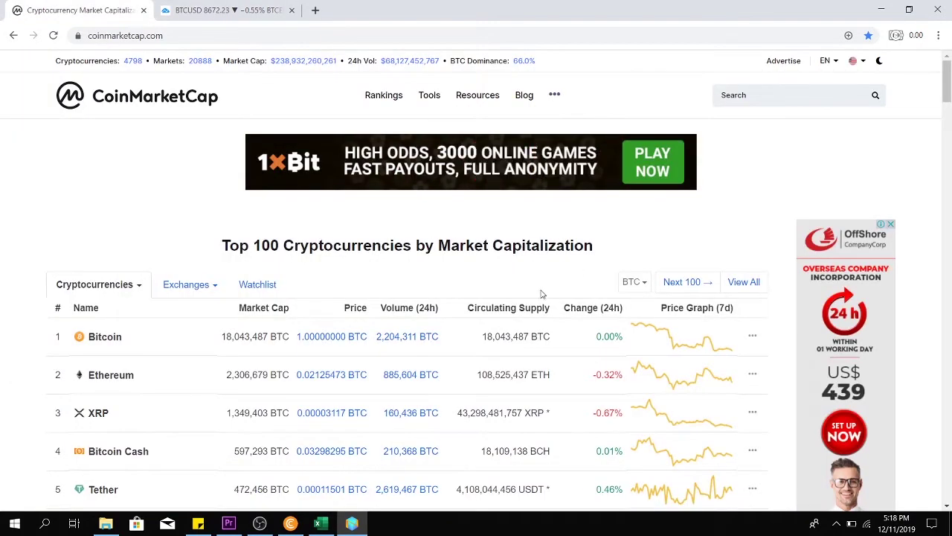
scroll(543, 292, "down", 3)
scroll(580, 291, "down", 6)
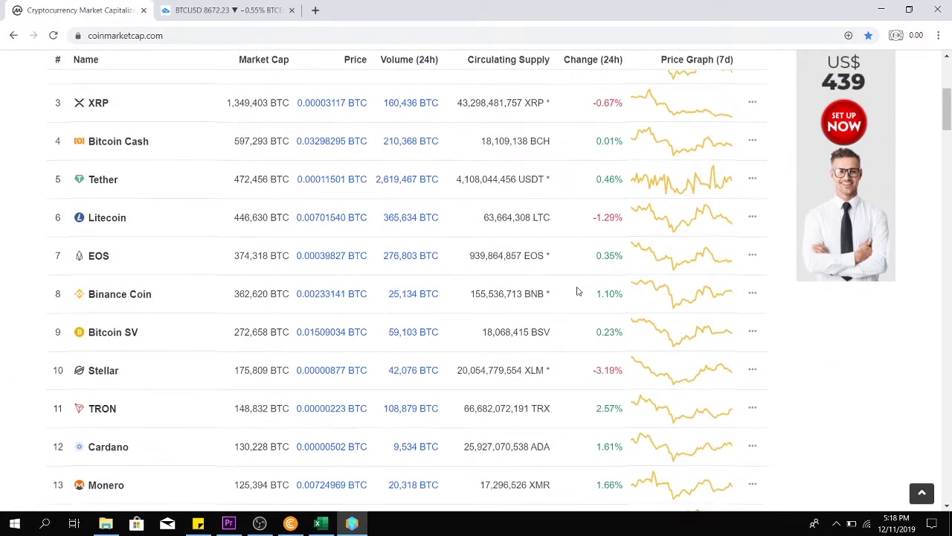
scroll(575, 281, "down", 7)
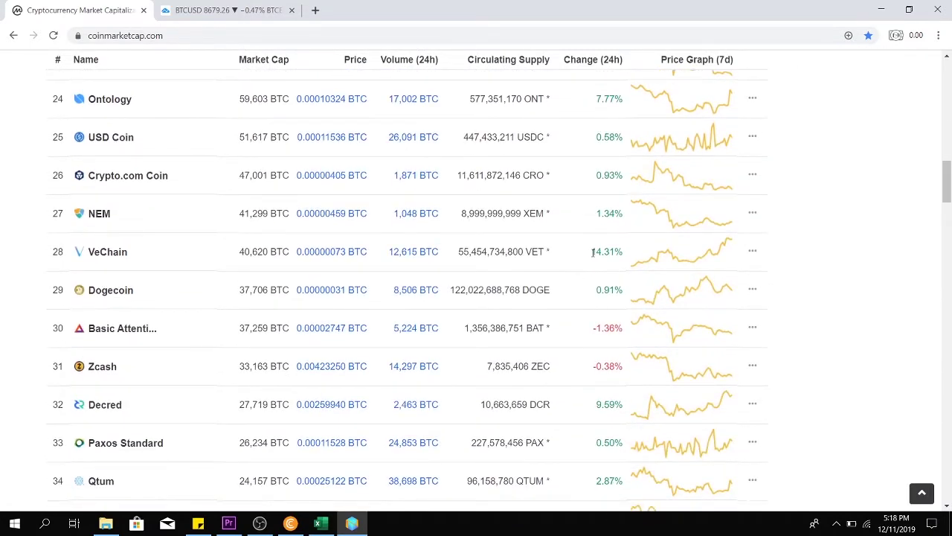
scroll(567, 266, "down", 3)
scroll(599, 258, "down", 8)
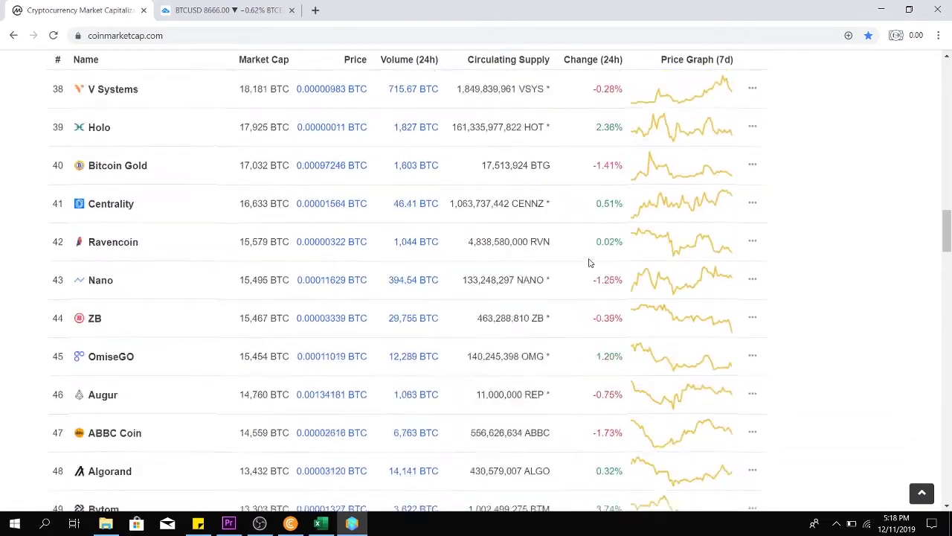
scroll(561, 296, "down", 2)
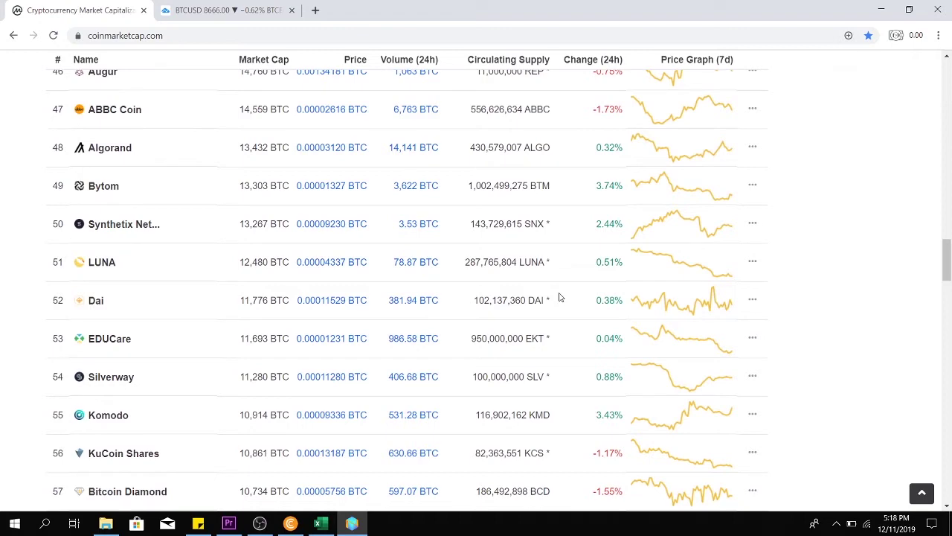
scroll(562, 298, "down", 7)
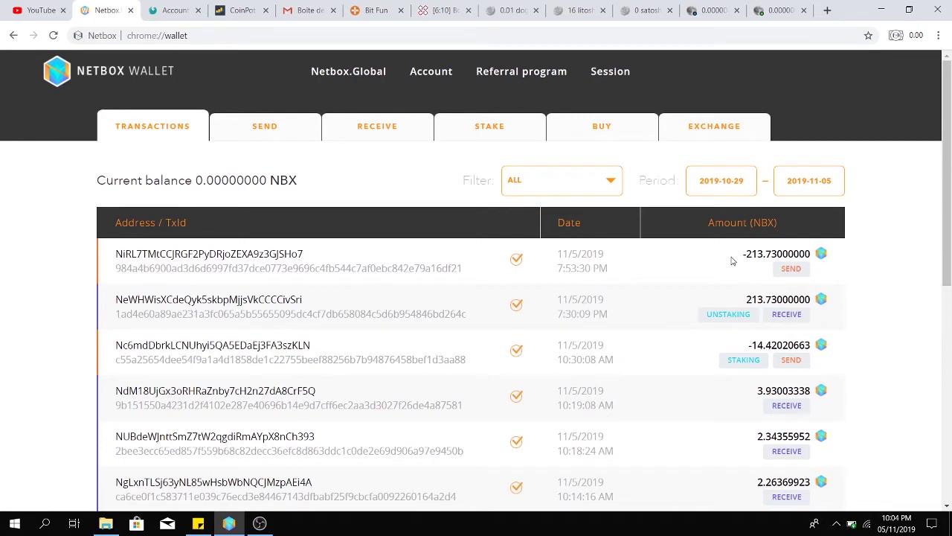
- Check the latest sent transaction's amount and address in the Netbox wallet and the Netbox Coin balance in the CREX24 account
left_click_drag(814, 270, 770, 254)
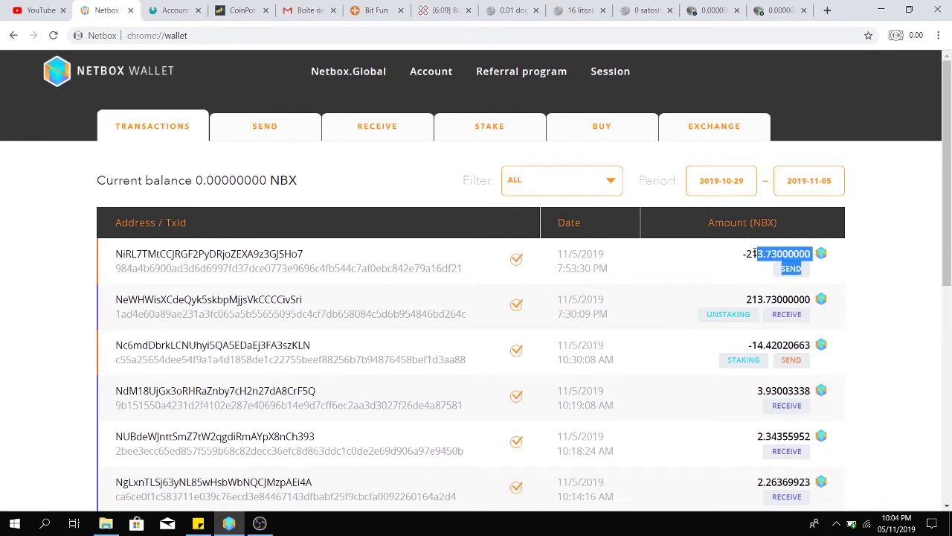
left_click(731, 257)
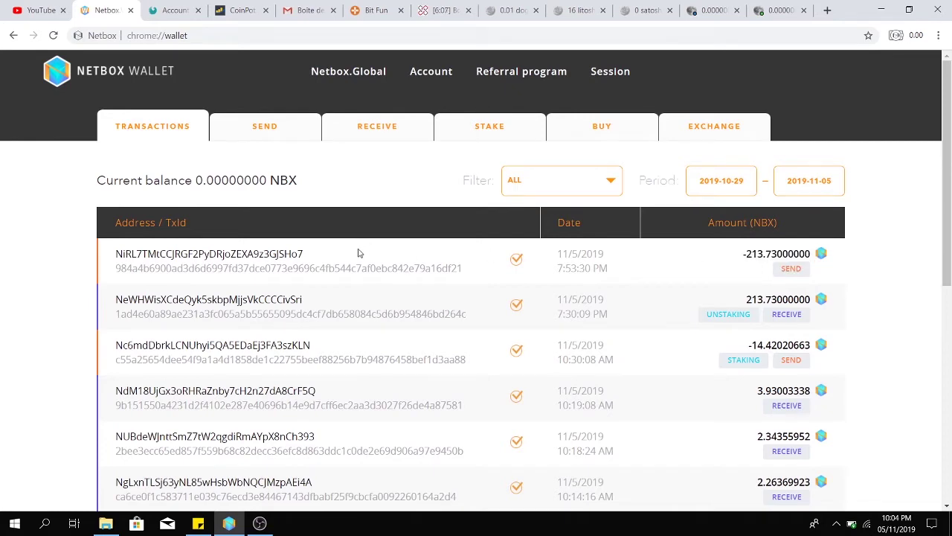
left_click_drag(356, 253, 147, 253)
key("ctrl+Tab")
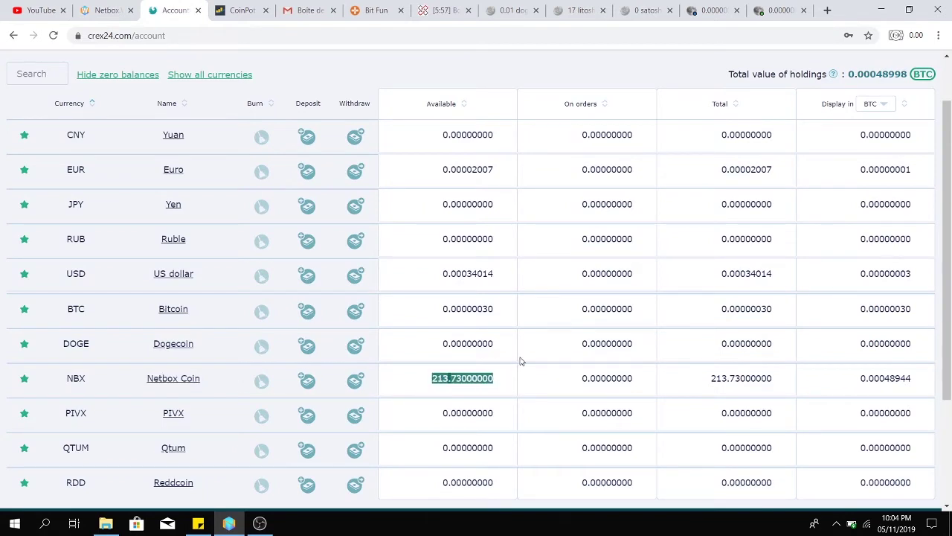
scroll(519, 361, "up", 1)
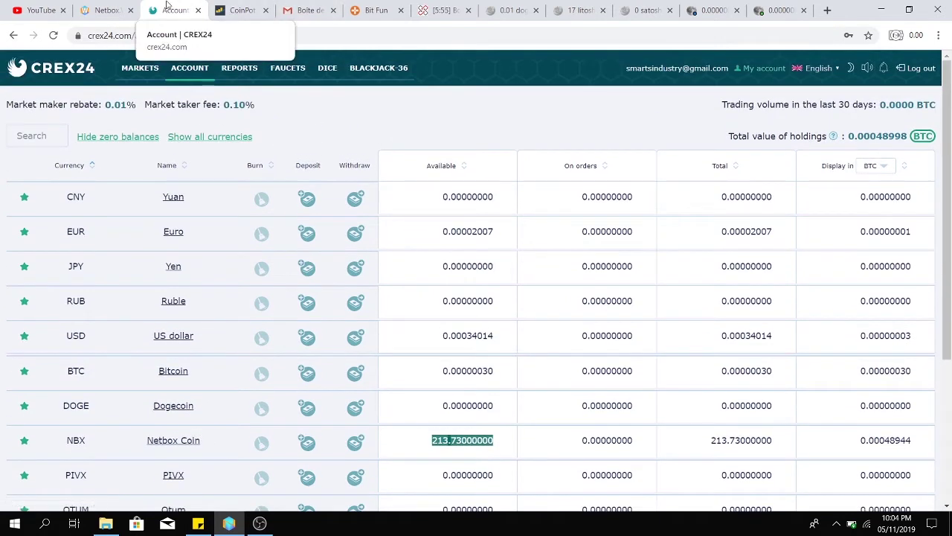
- Sell 213 NBX on the CREX24 NBX/BTC market at the best bid price of 0.00000230
left_click(141, 69)
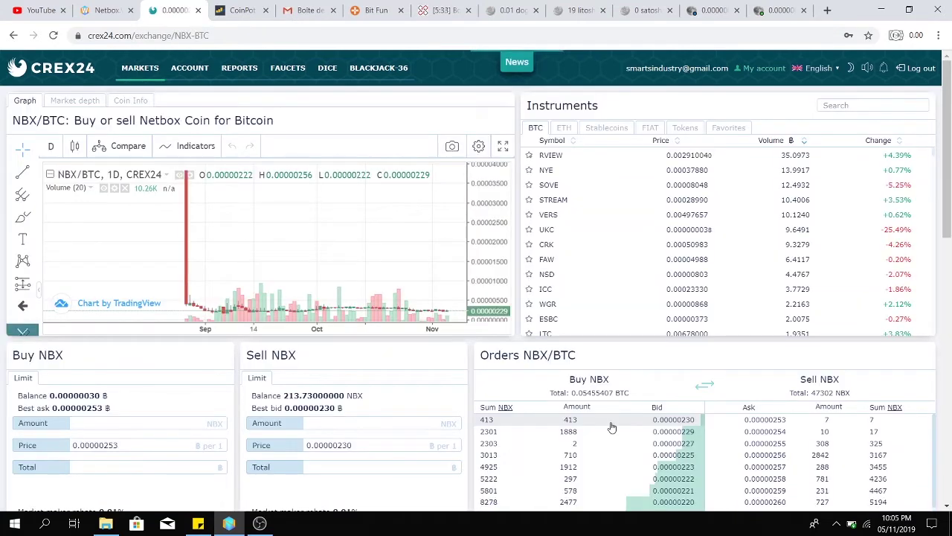
left_click(610, 422)
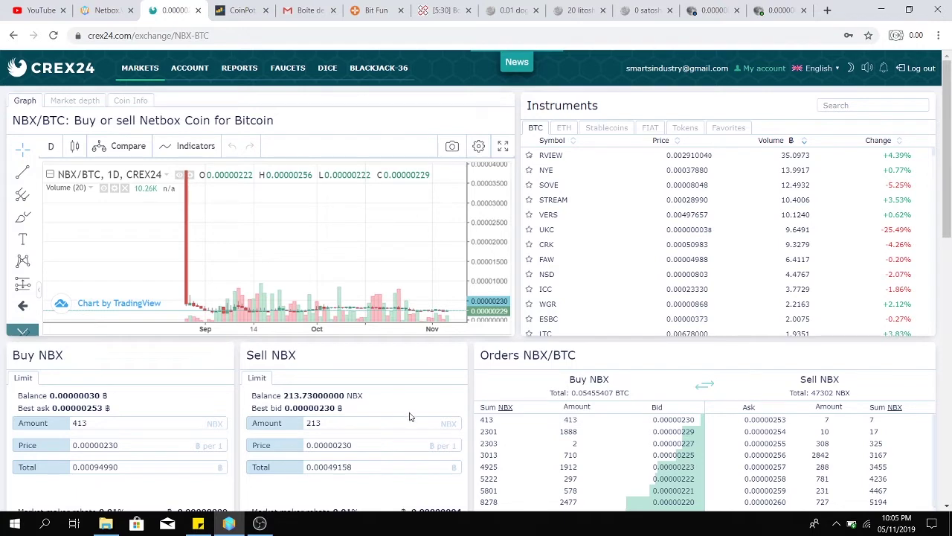
scroll(409, 417, "down", 2)
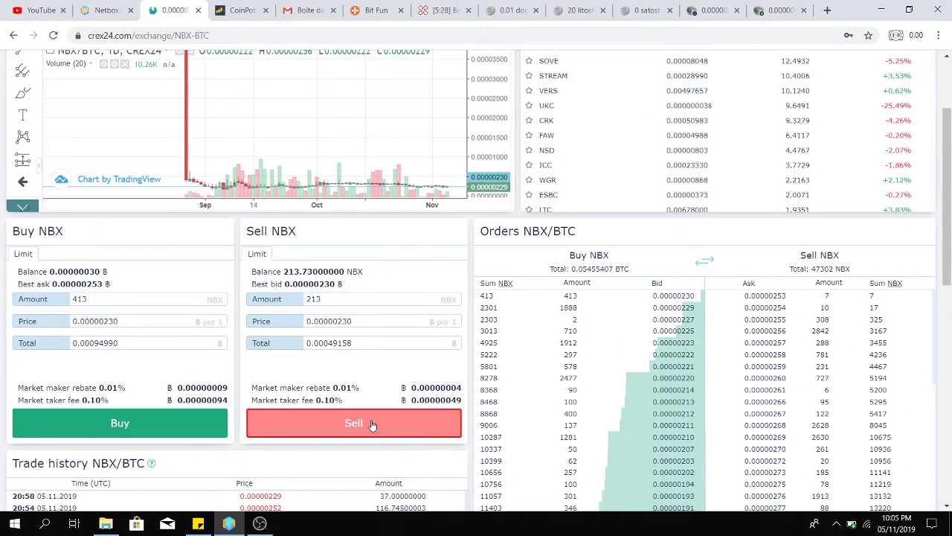
left_click(354, 423)
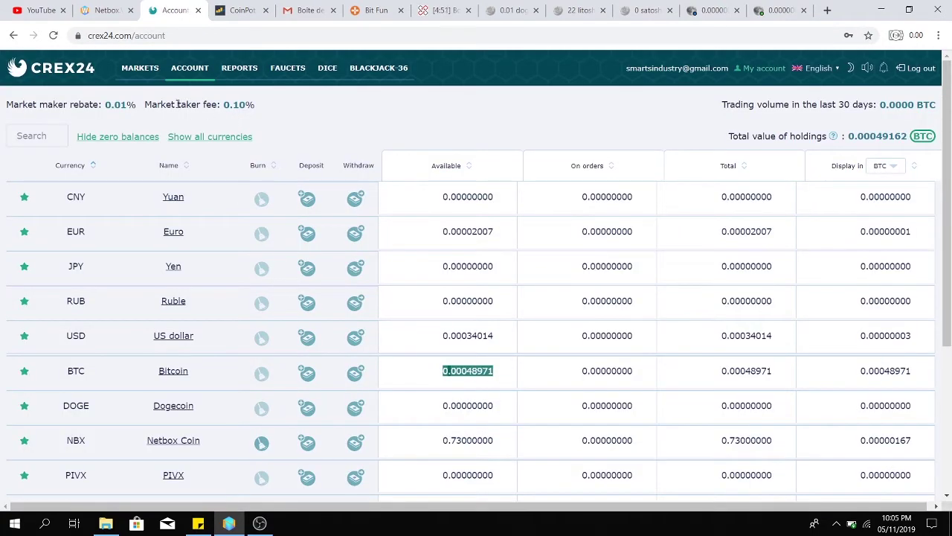
- Buy 1767 DOGE on the CREX24 DOGE/BTC market at a price of 0.000000277
left_click(135, 77)
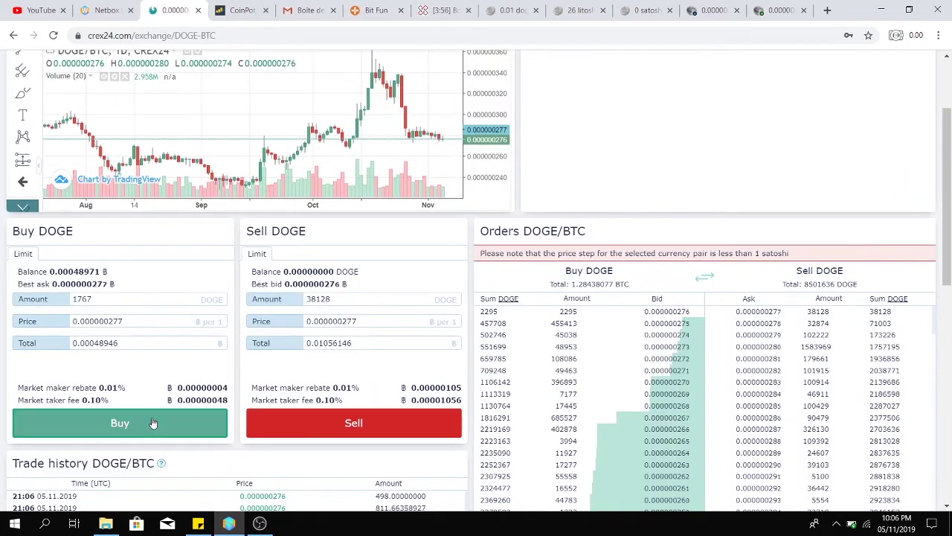
left_click(152, 422)
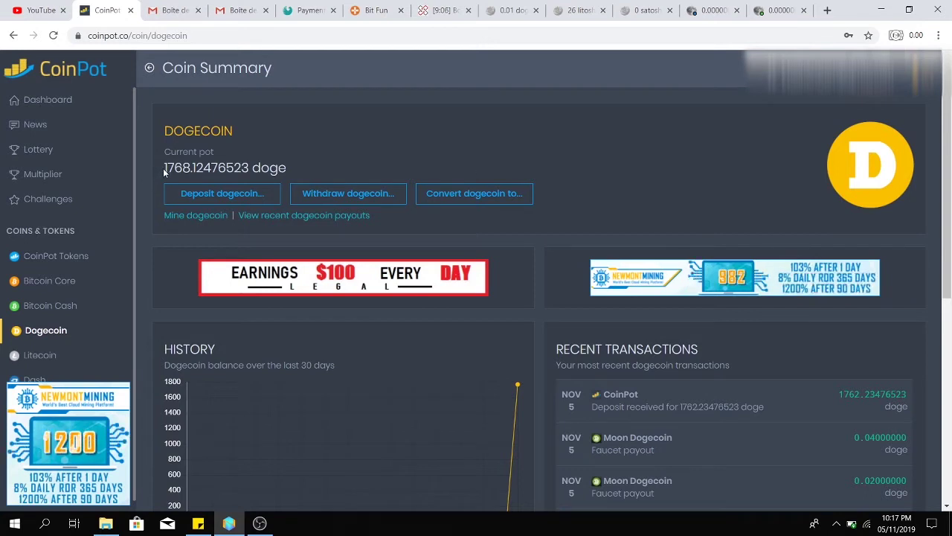
- Check the current dogecoin pot in the CoinPot coin summary
left_click_drag(163, 168, 249, 168)
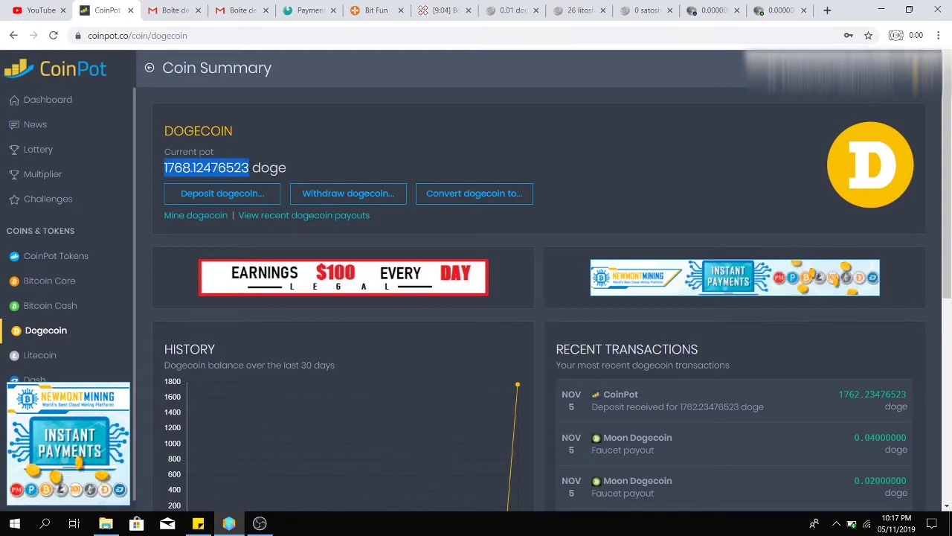
left_click(276, 154)
left_click_drag(164, 168, 249, 168)
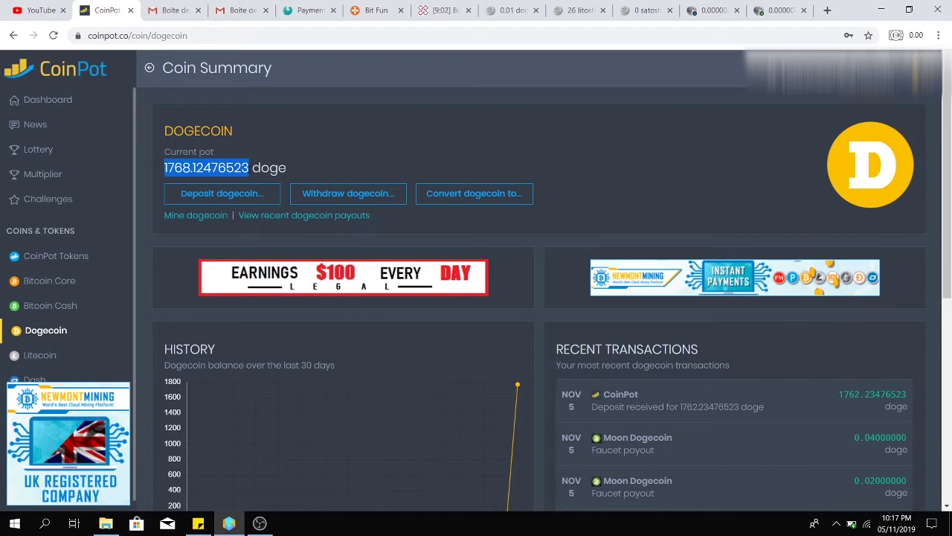
- Convert the entire CoinPot dogecoin pot to Bitcoin Core
left_click(516, 192)
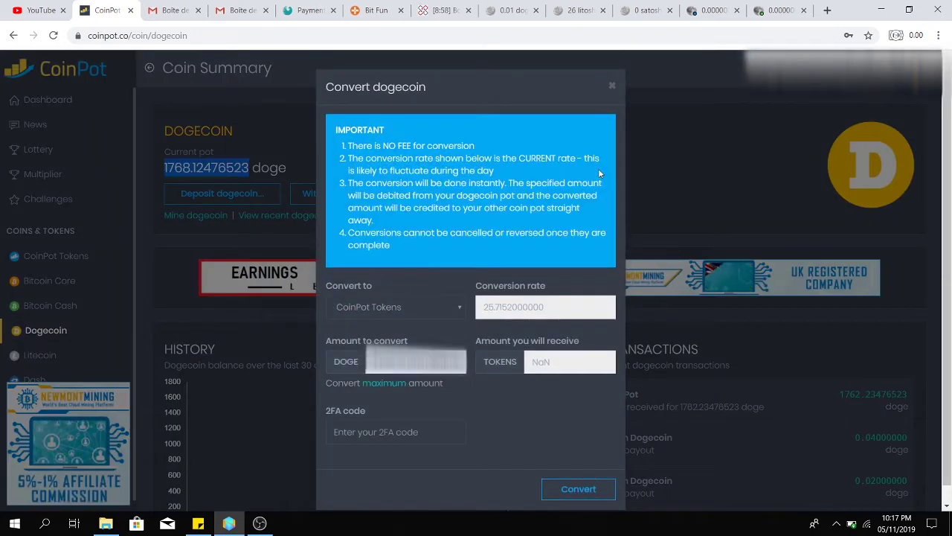
left_click(421, 307)
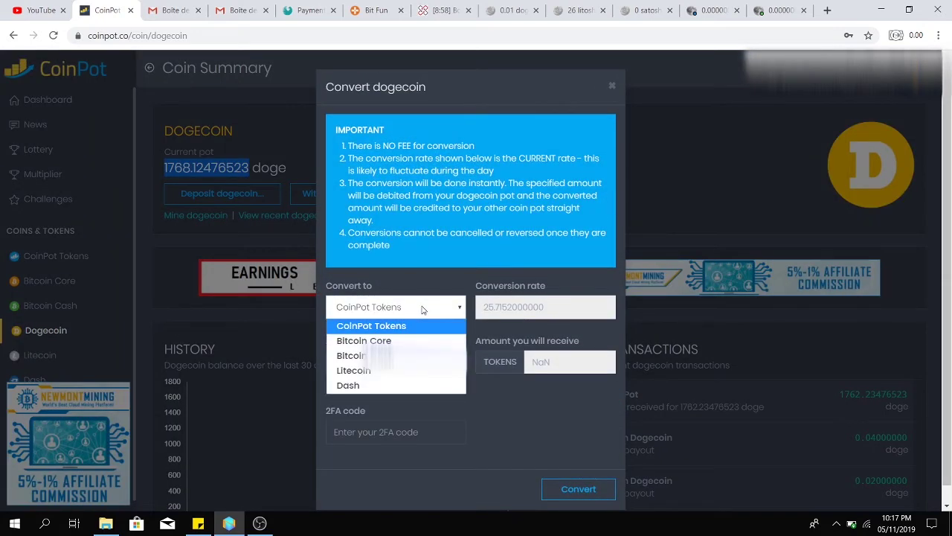
left_click(387, 340)
left_click(431, 361)
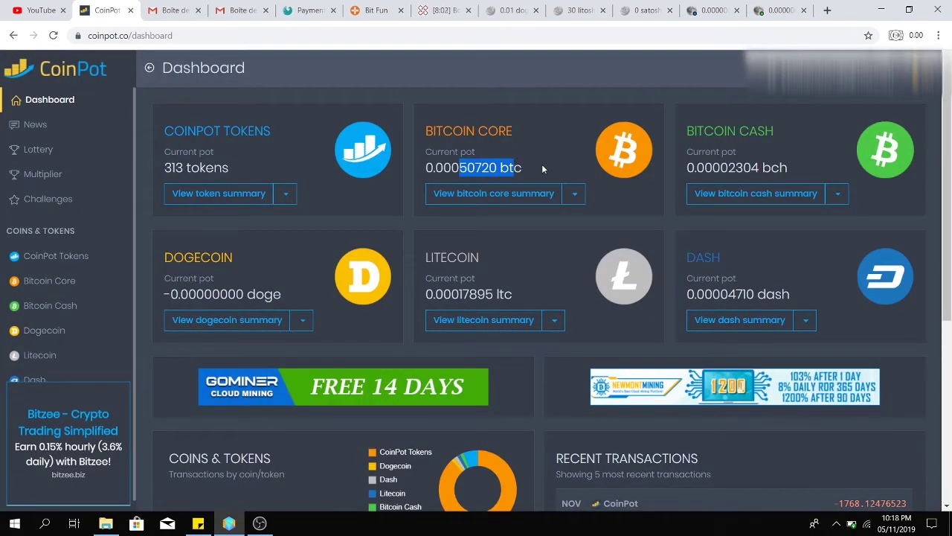
- Check the Bitcoin Core pot and the recent conversion and withdrawal transactions on the CoinPot dashboard
left_click(542, 165)
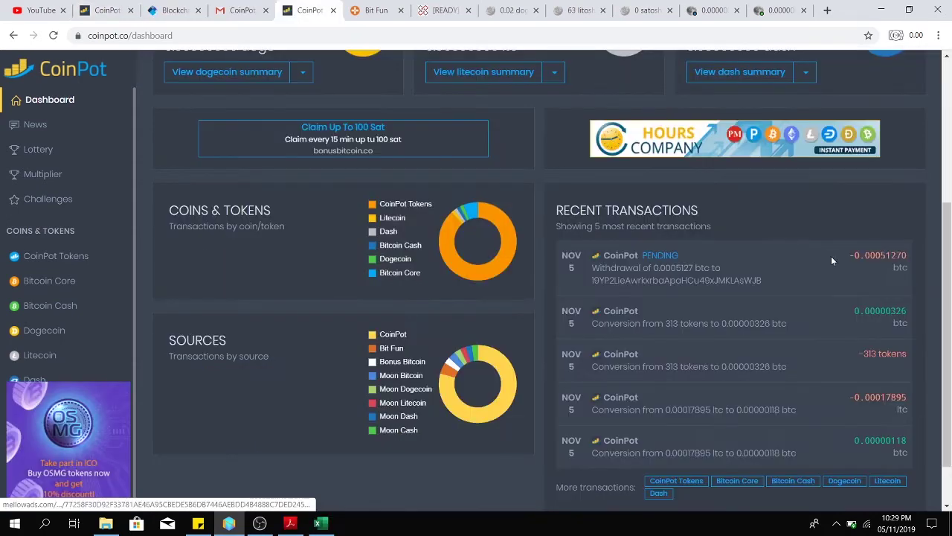
left_click_drag(832, 260, 855, 454)
left_click(886, 273)
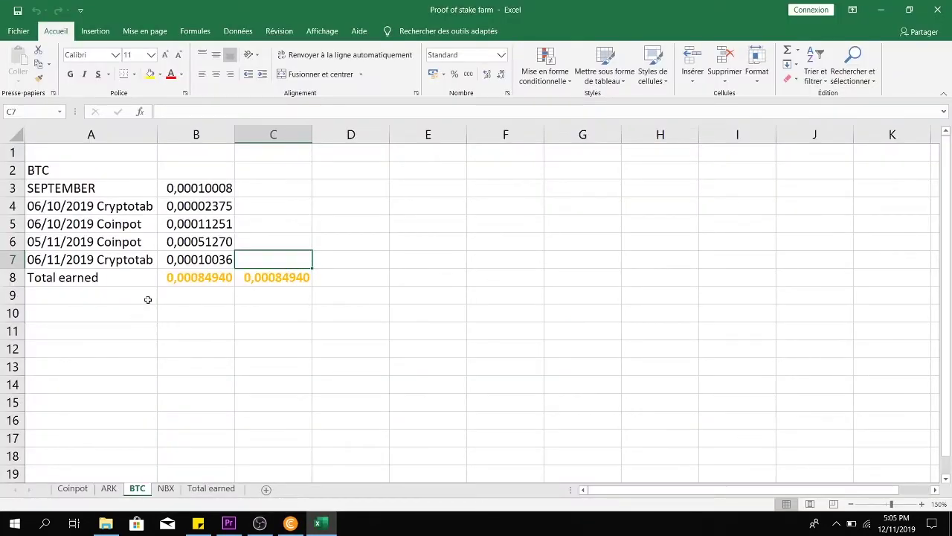
- Check the 05/11/2019 Coinpot entry and its amount on the BTC sheet of the Proof of stake farm workbook in Excel
left_click(194, 241)
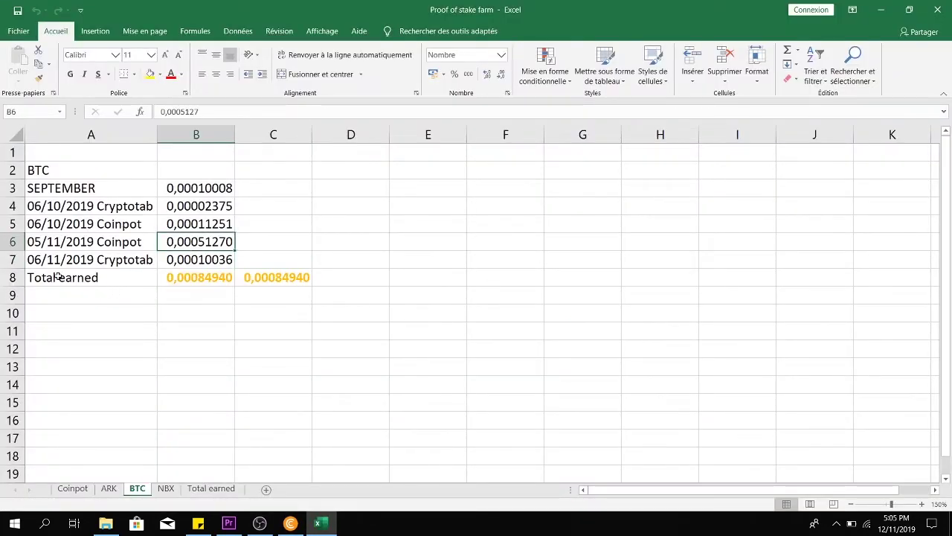
left_click(49, 245)
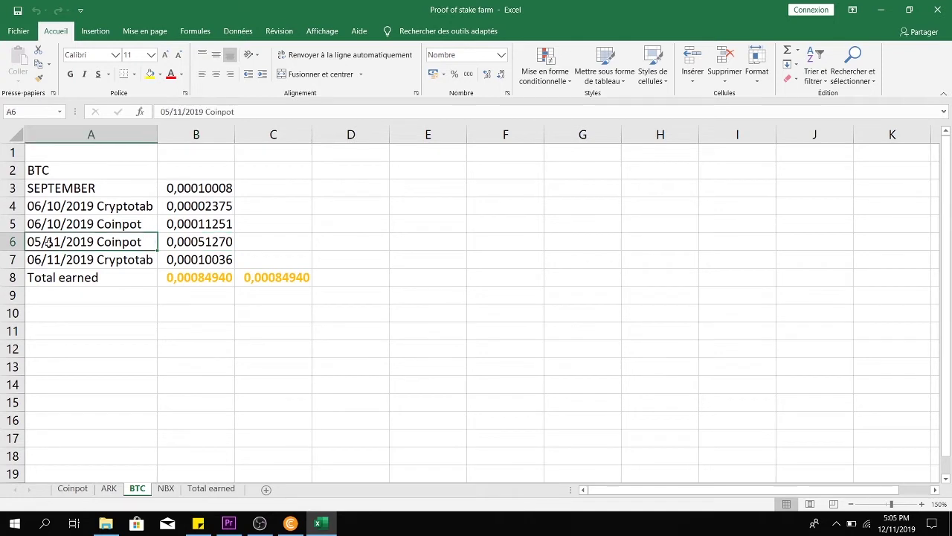
- Sum the 05/11/2019 Coinpot and 06/11/2019 Cryptotab amounts (B6:B7) in cell C7 of the BTC sheet
left_click(202, 242)
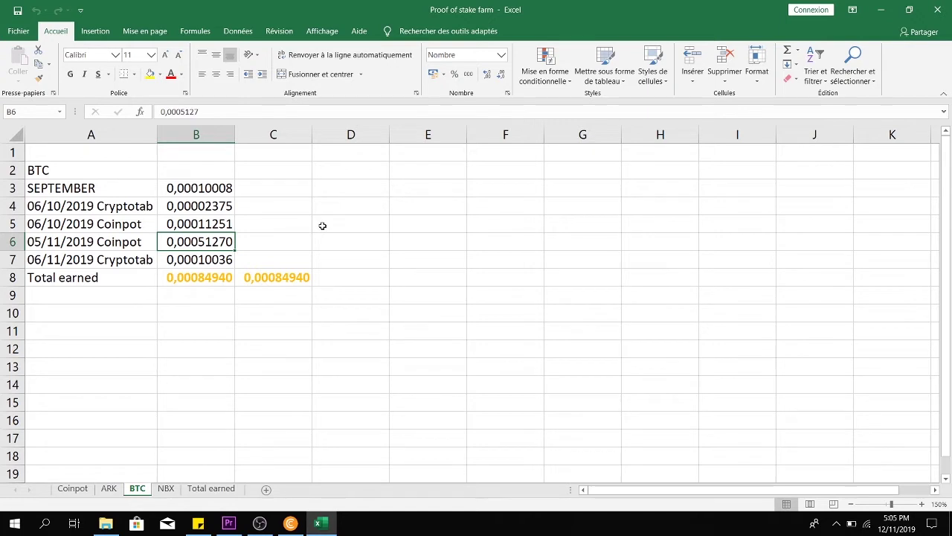
key("Down")
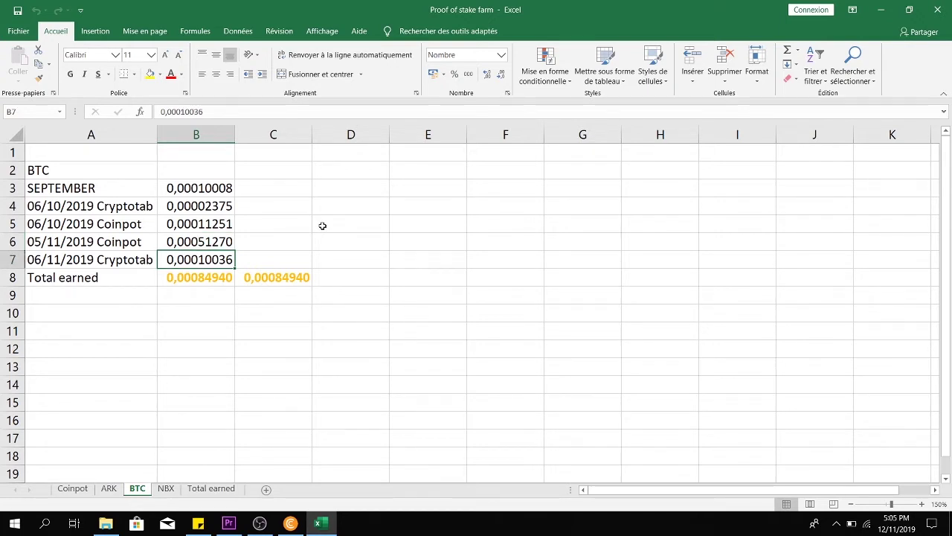
key("Right")
key("alt+equal")
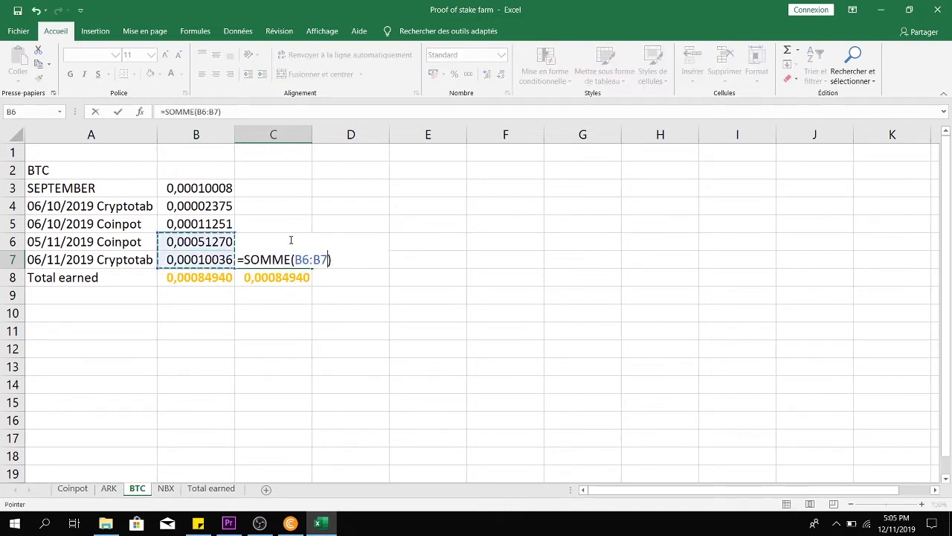
key("Return")
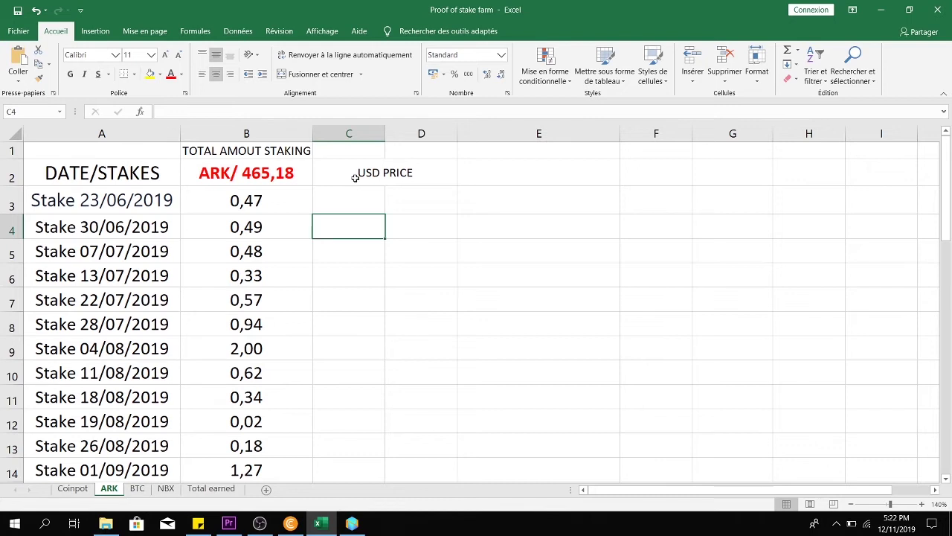
- Check the Total ARK Stake and Total ARK Farmed amounts with their USD values on the ARK sheet
scroll(365, 188, "down", 3)
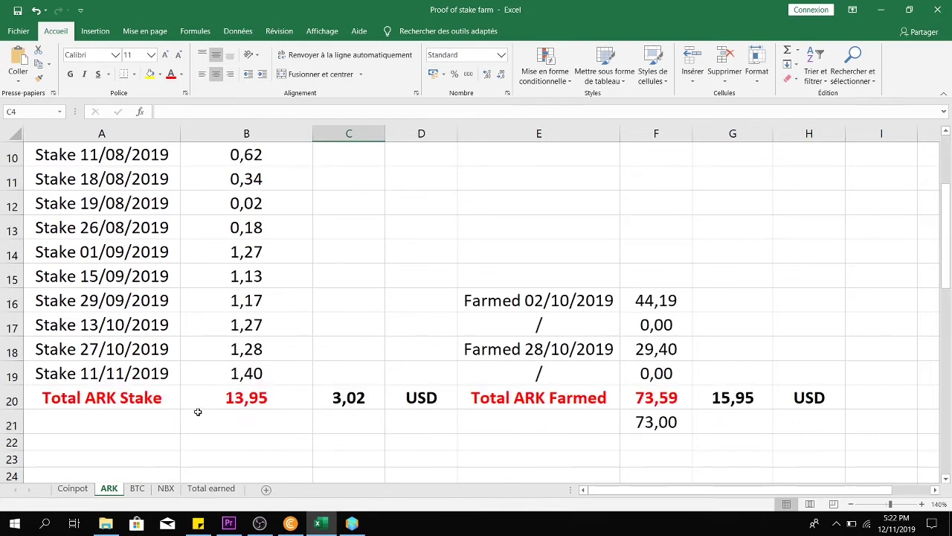
left_click(242, 403)
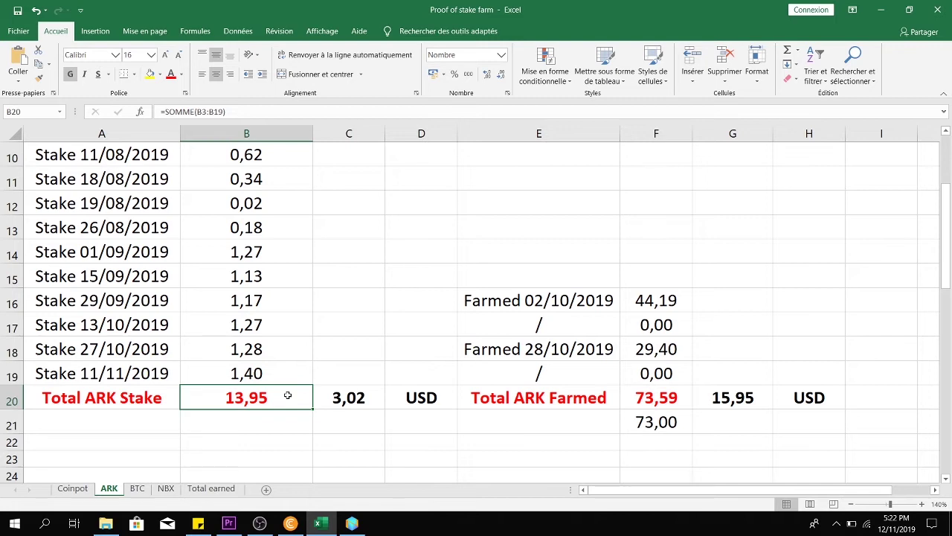
key("Right")
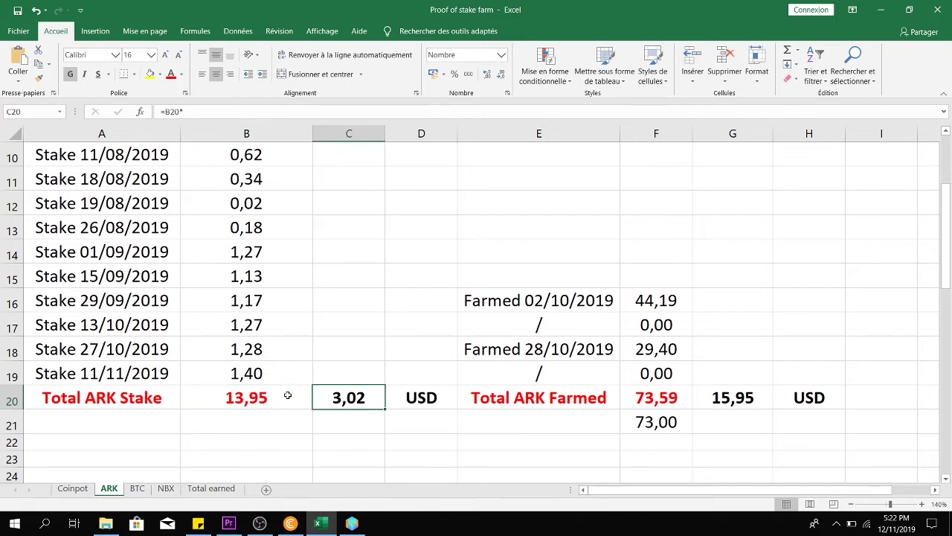
key("Right")
key("Right")
key("Right")
key("Right")
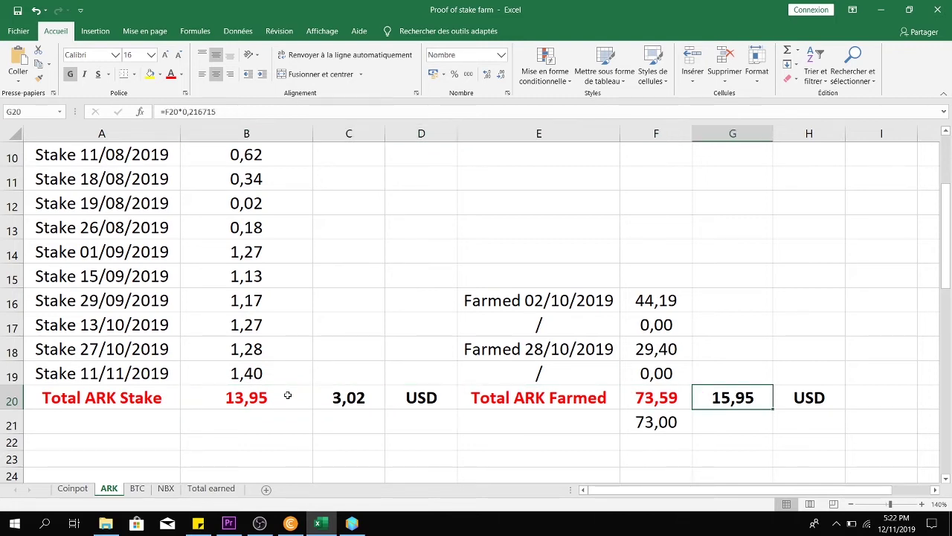
key("Left")
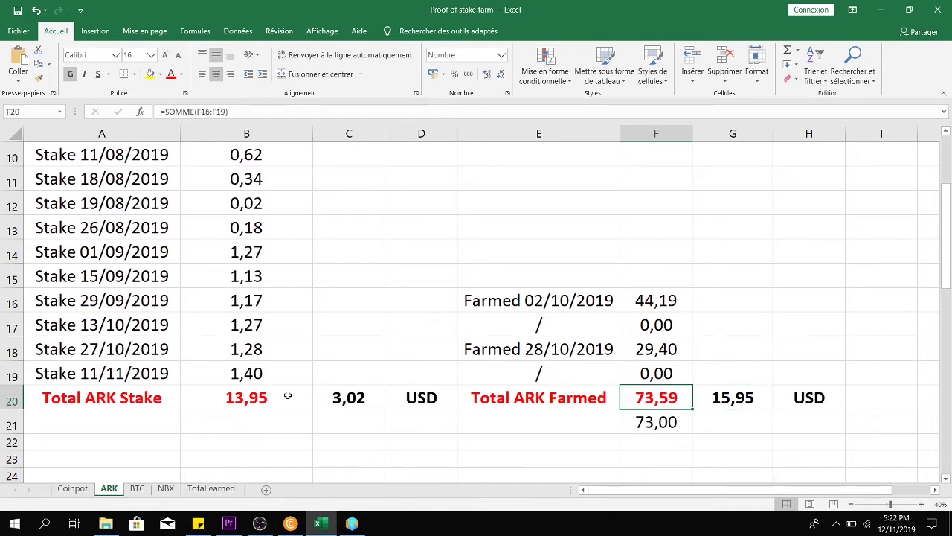
key("Right")
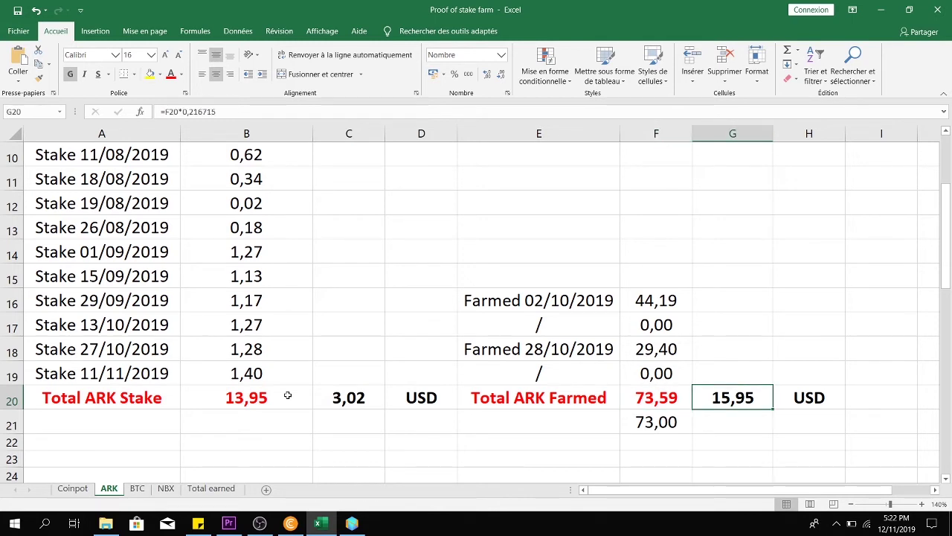
- Switch to the Netbox wallet, filter the transactions by staking reward, and check the latest daily reward amounts
key("alt+Tab")
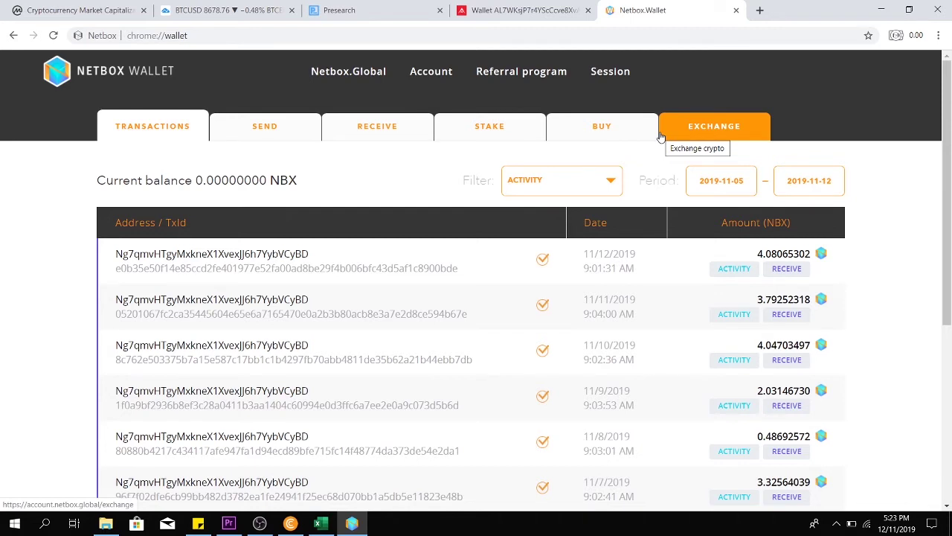
left_click(613, 181)
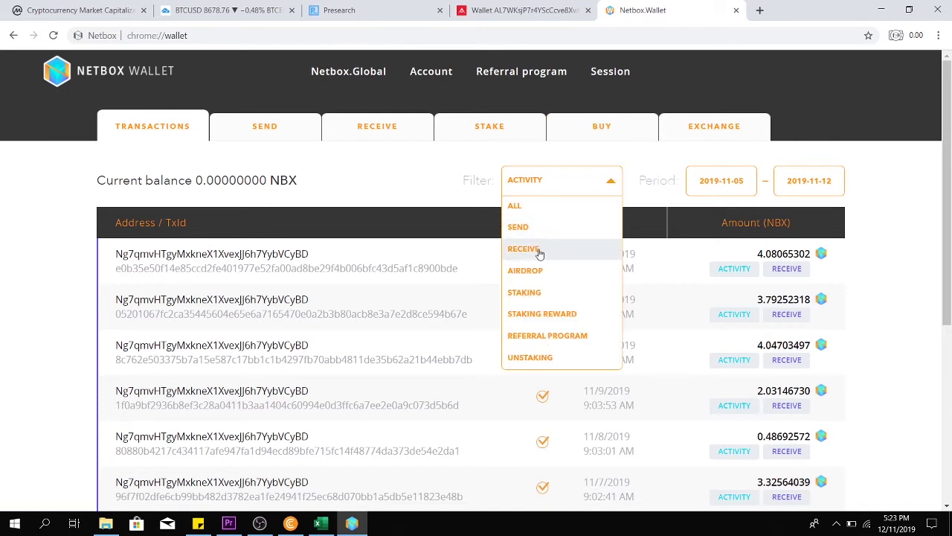
left_click(552, 314)
left_click_drag(755, 254, 807, 255)
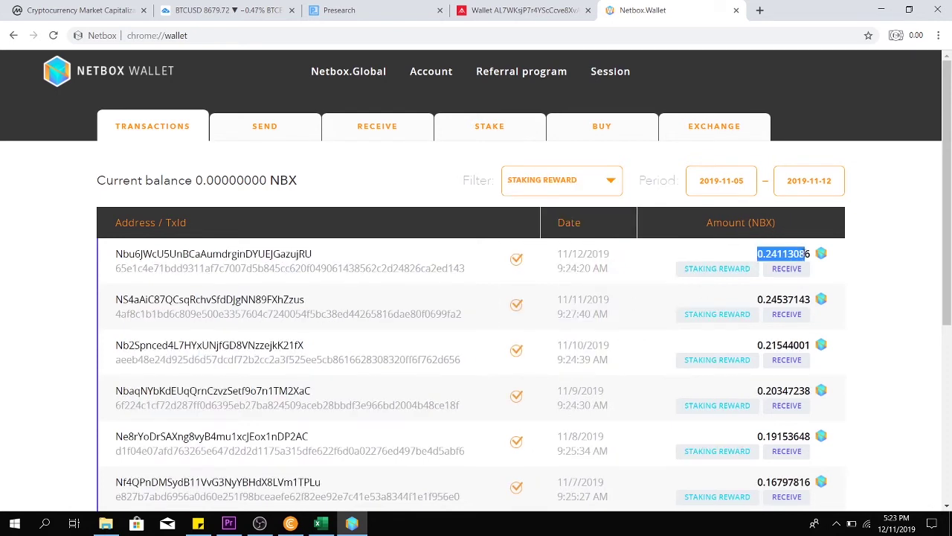
left_click_drag(756, 300, 807, 300)
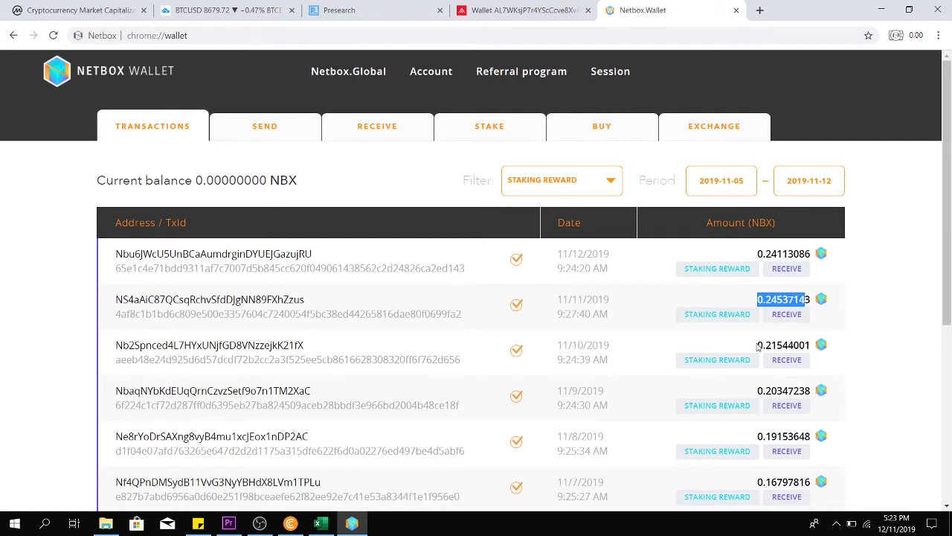
left_click_drag(758, 345, 819, 346)
left_click_drag(757, 388, 821, 394)
left_click_drag(757, 435, 807, 436)
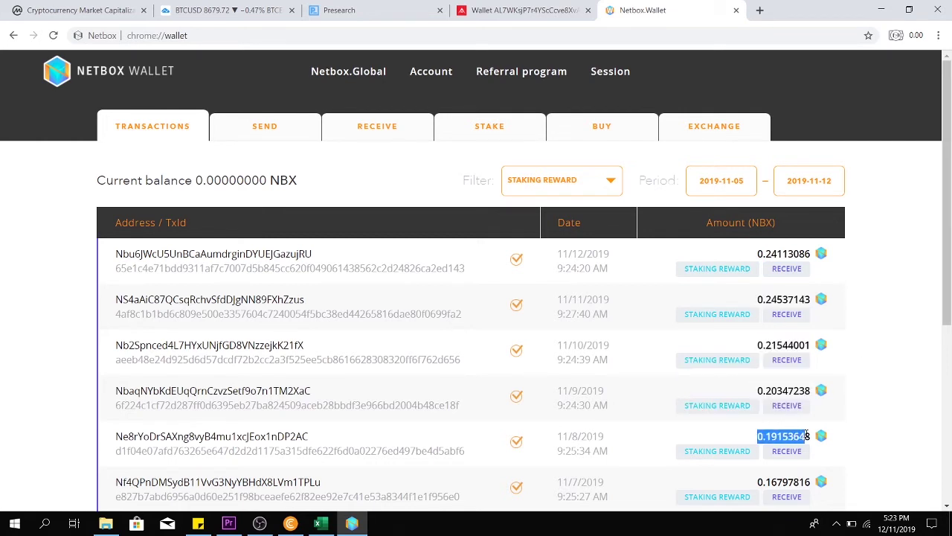
- Check the NBX staking balance on the wallet's staking page
left_click(504, 127)
left_click_drag(567, 182, 639, 182)
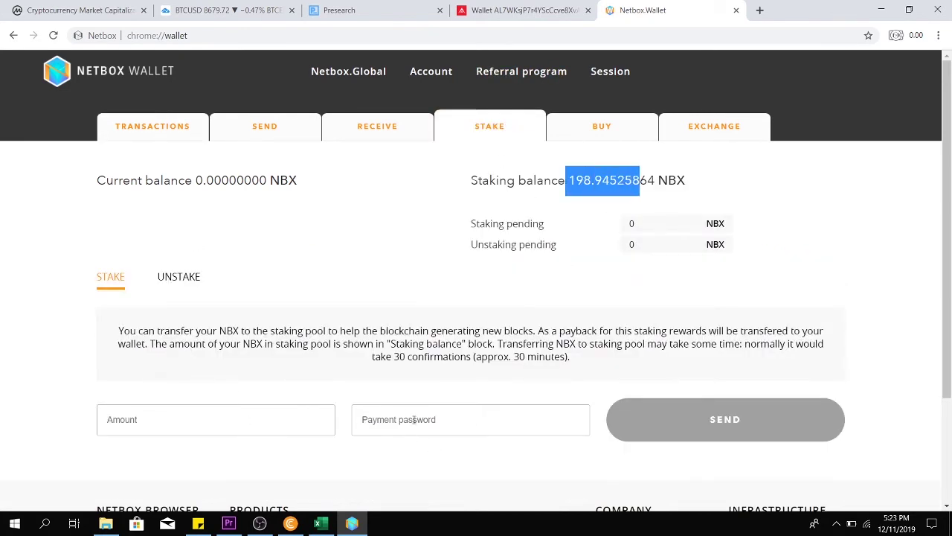
left_click(639, 175)
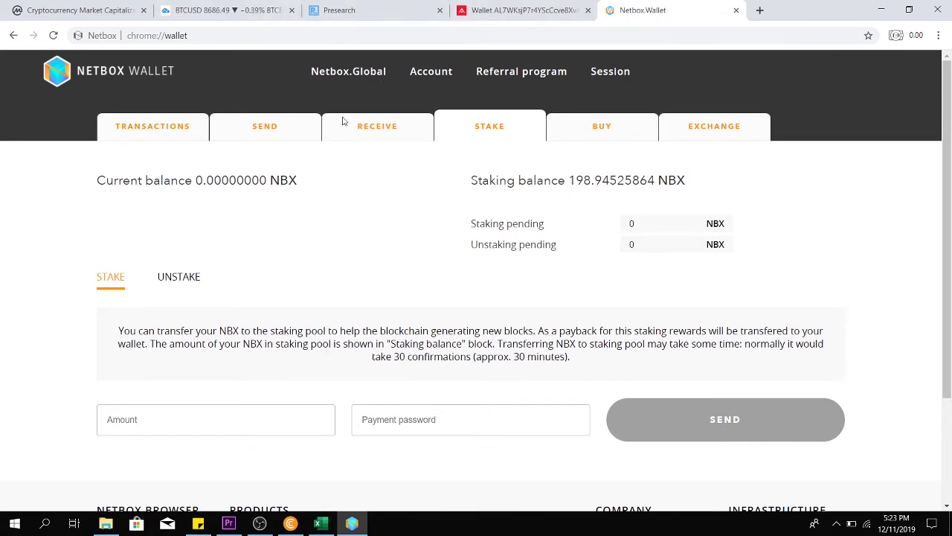
- Return to the wallet transactions, review the staking rewards back to 11/5/2019, and view the available transaction filters
left_click(158, 139)
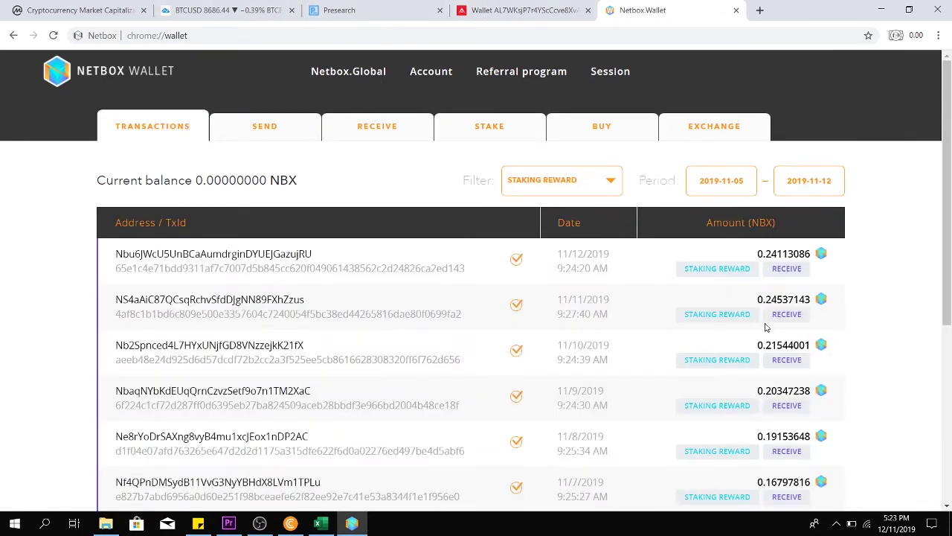
scroll(766, 331, "down", 2)
scroll(766, 331, "down", 1)
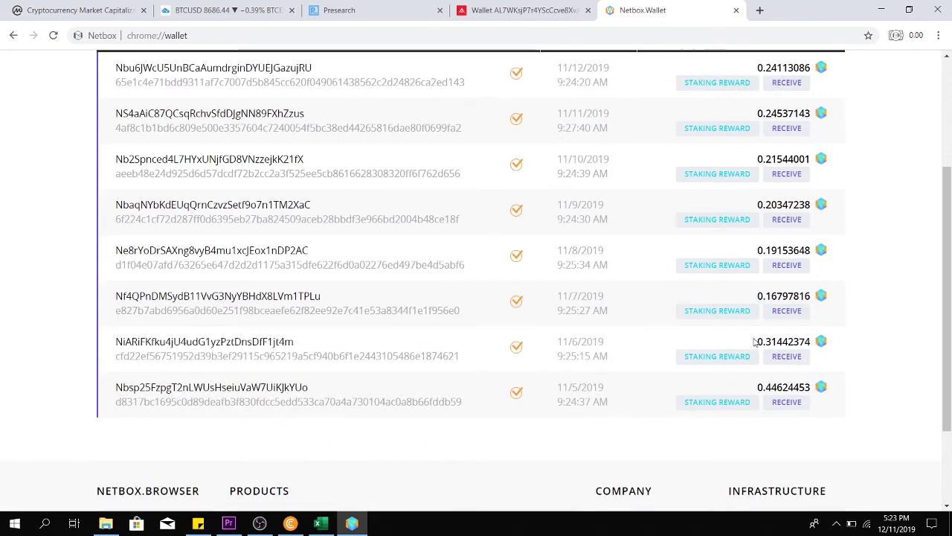
scroll(755, 341, "up", 4)
left_click(596, 184)
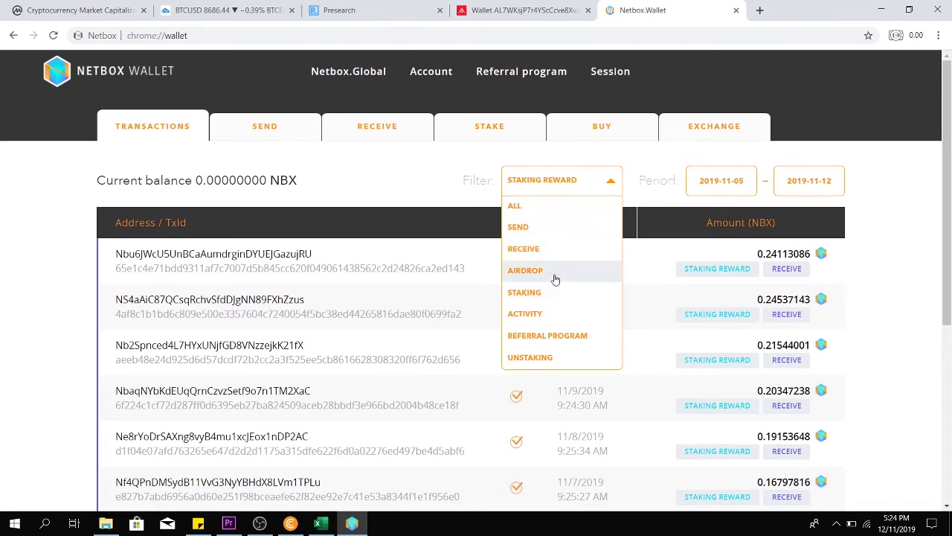
- Check the eligible token amount in the Presearch rewards account
key("ctrl+3")
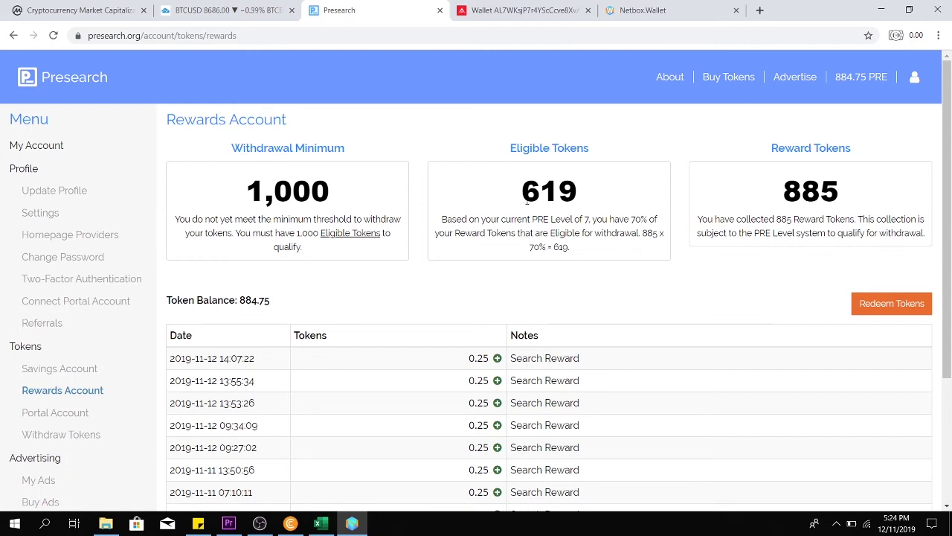
left_click_drag(493, 212, 600, 199)
- Switch to Excel and review the ARK row's farmed, staked and USD earnings on the Total earned sheet
key("alt+Tab")
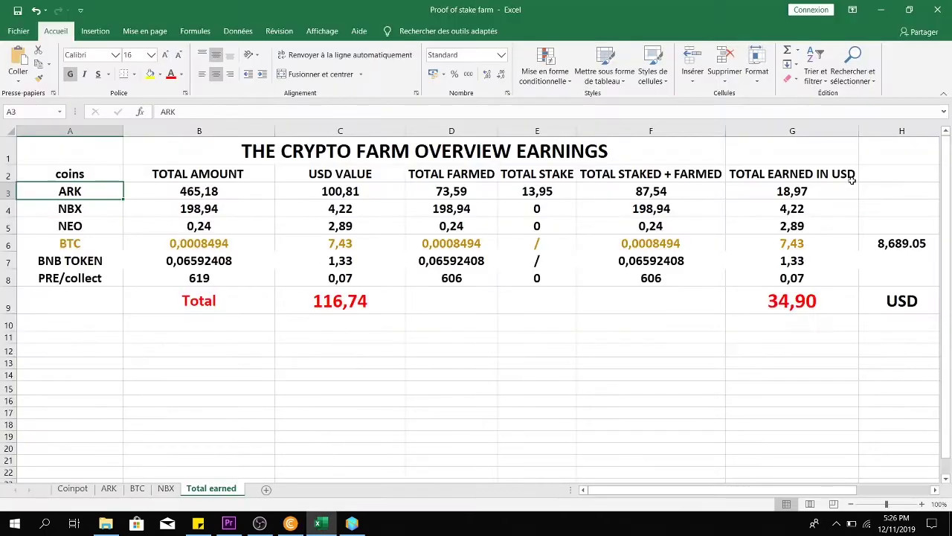
key("Right")
key("Right")
key("Right")
key("Right")
key("Right")
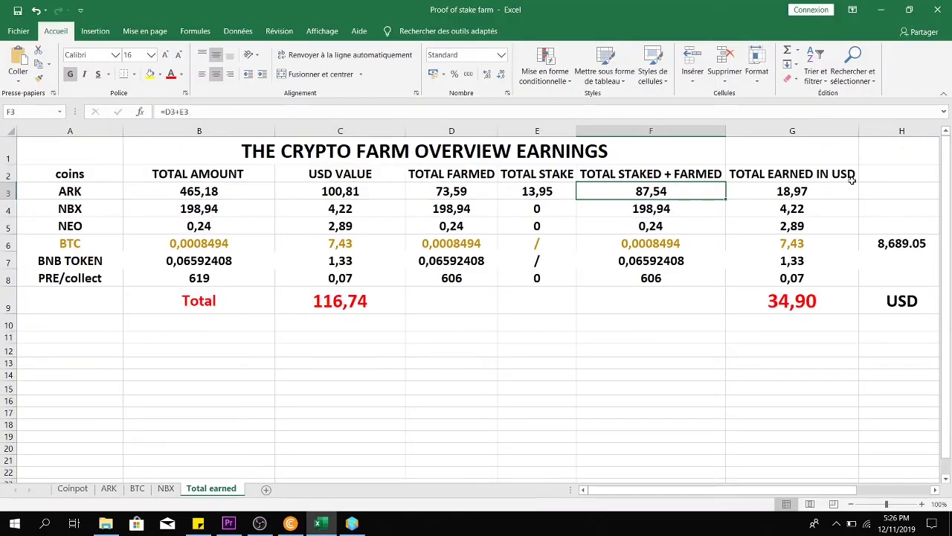
key("Right")
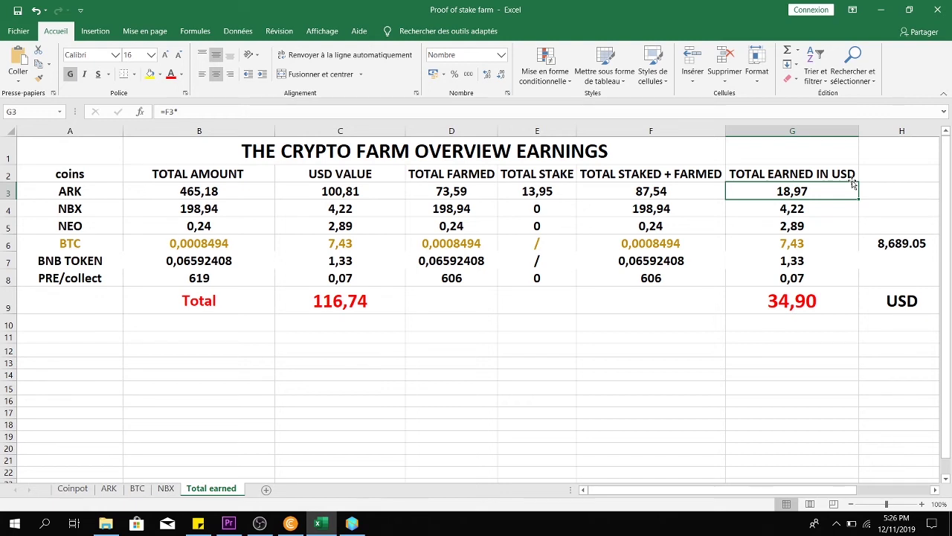
key("Left")
key("Left")
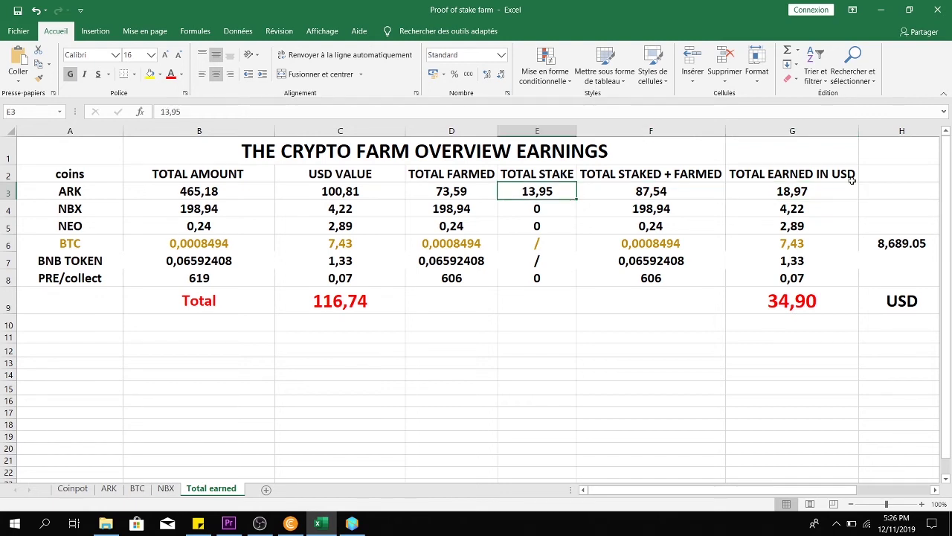
key("Right")
key("Left")
key("Left")
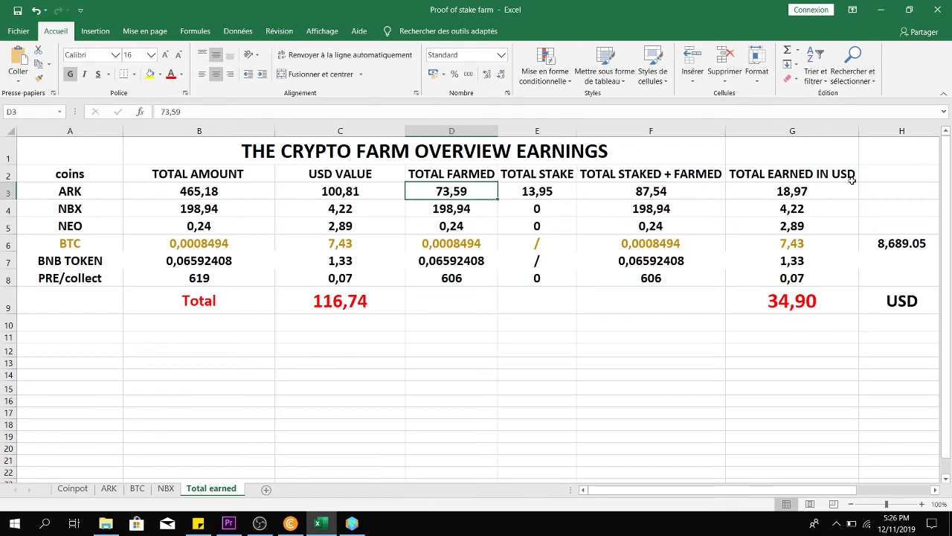
- Check the total NBX amount in the earnings overview
key("Down")
key("Left")
key("Left")
key("Left")
key("Right")
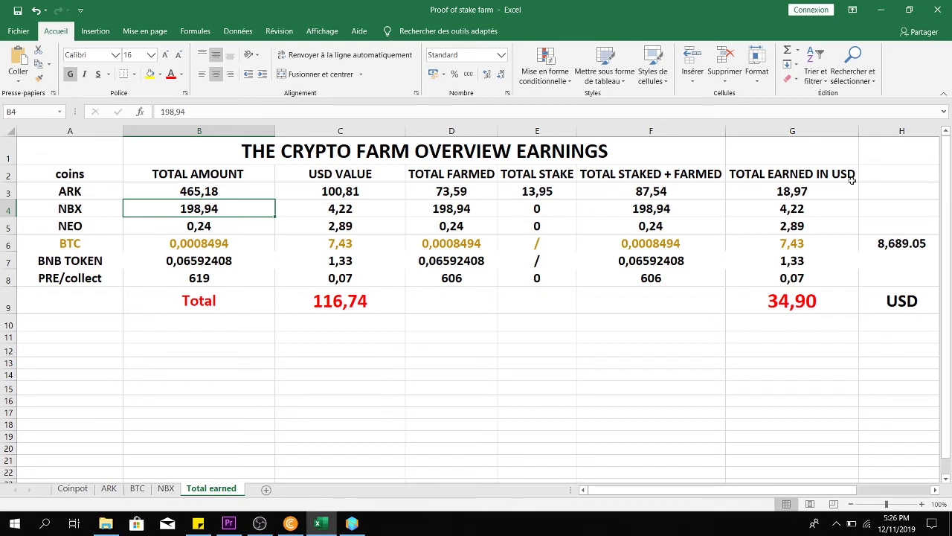
- Review the BTC row from its total amount across to its total earned in USD
key("Down")
key("Down")
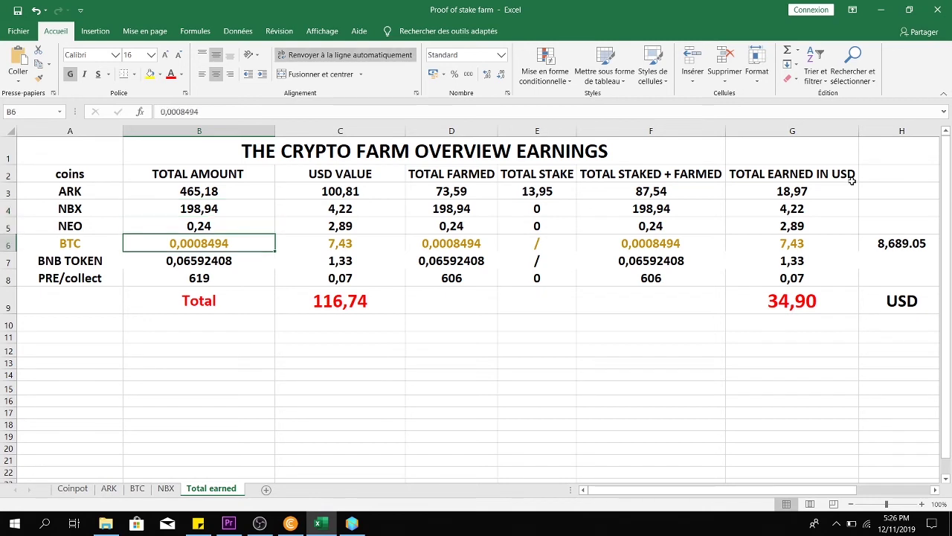
key("Right")
key("Right")
key("Right")
key("Right")
key("Right")
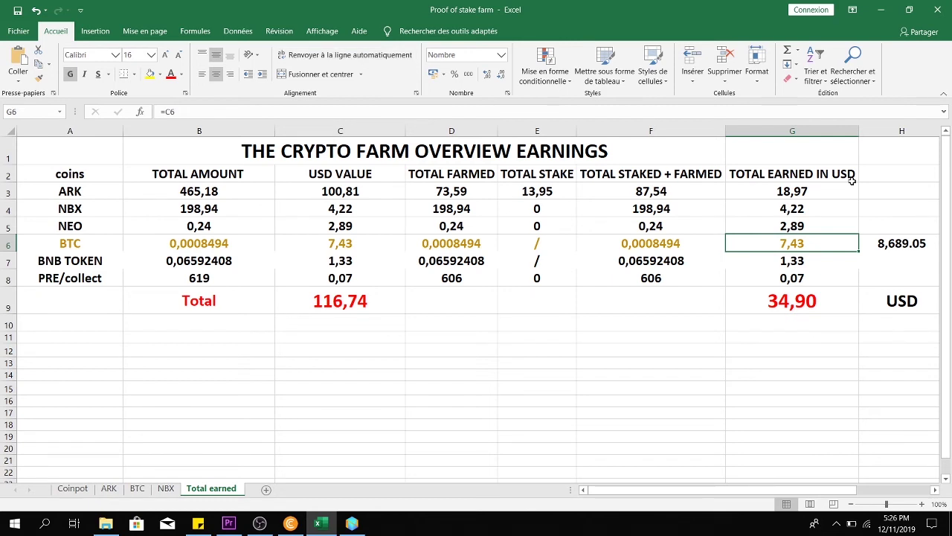
- Review the NEO row's total earned in USD and its total amount
key("Up")
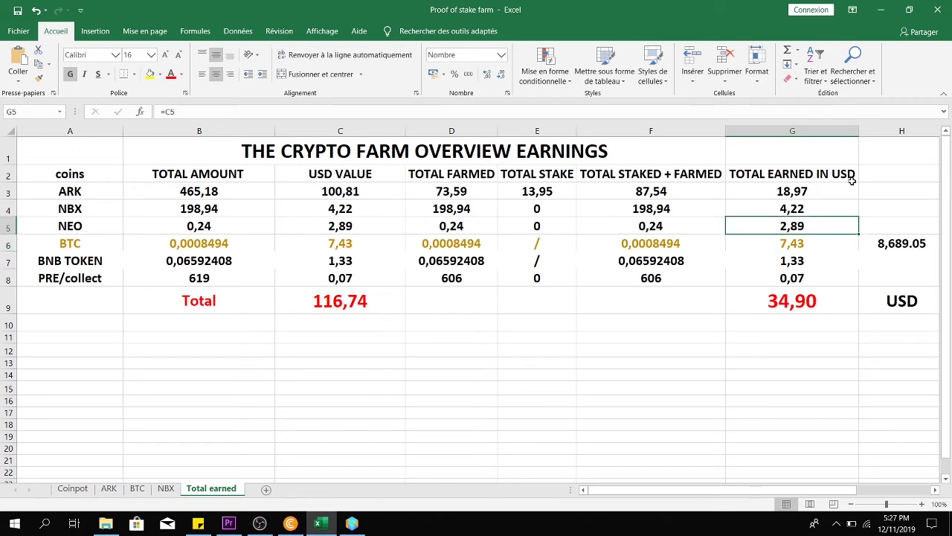
key("Left")
key("Left")
key("Left")
key("Left")
key("Left")
key("Left")
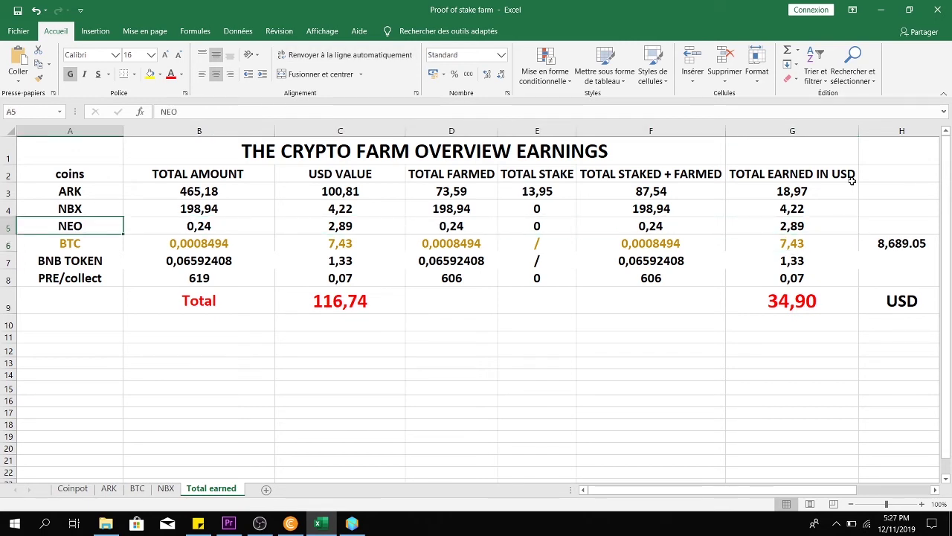
key("Right")
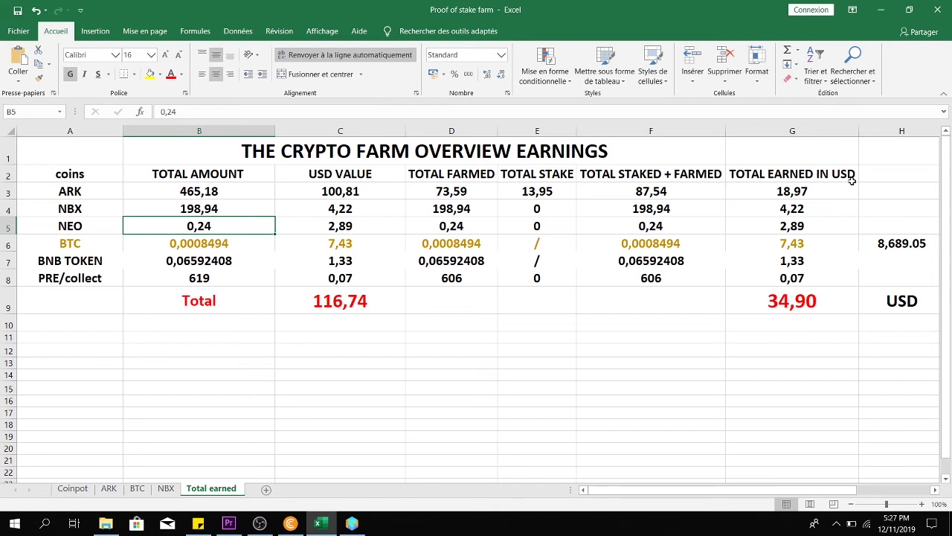
- Review the BNB TOKEN row from its total amount across to its staked plus farmed total
key("Down")
key("Down")
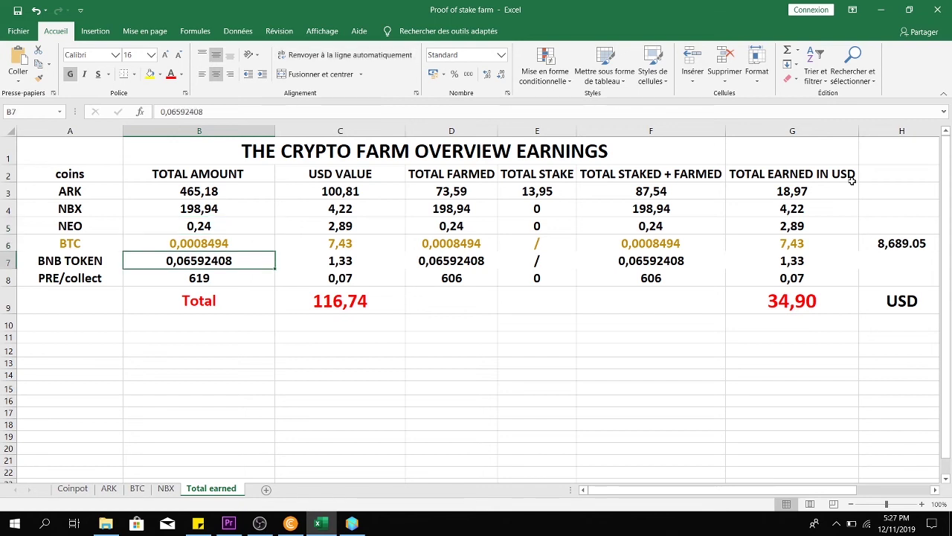
key("Left")
key("Right")
key("Right")
key("Right")
key("Right")
key("Right")
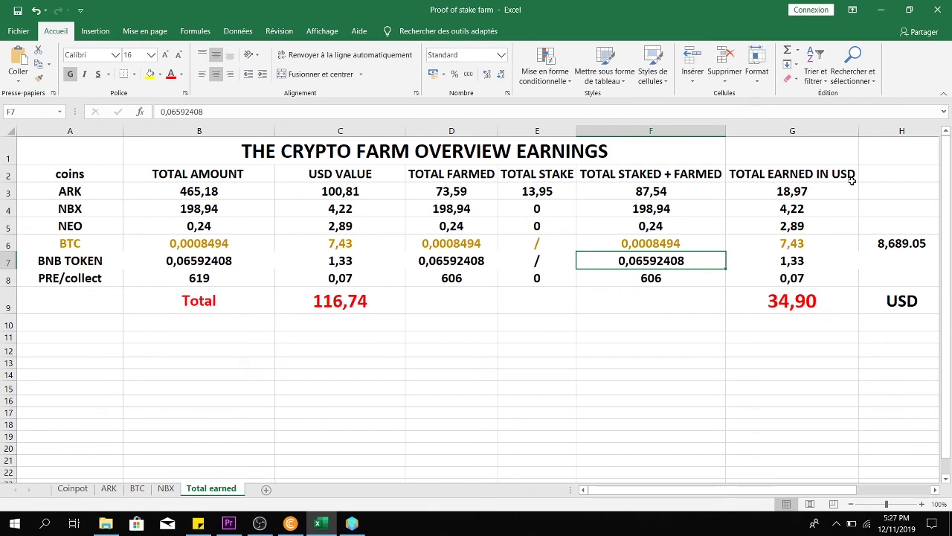
- Review the PRE/collect row's amounts and USD value, ending at the overall total earned in USD
key("Down")
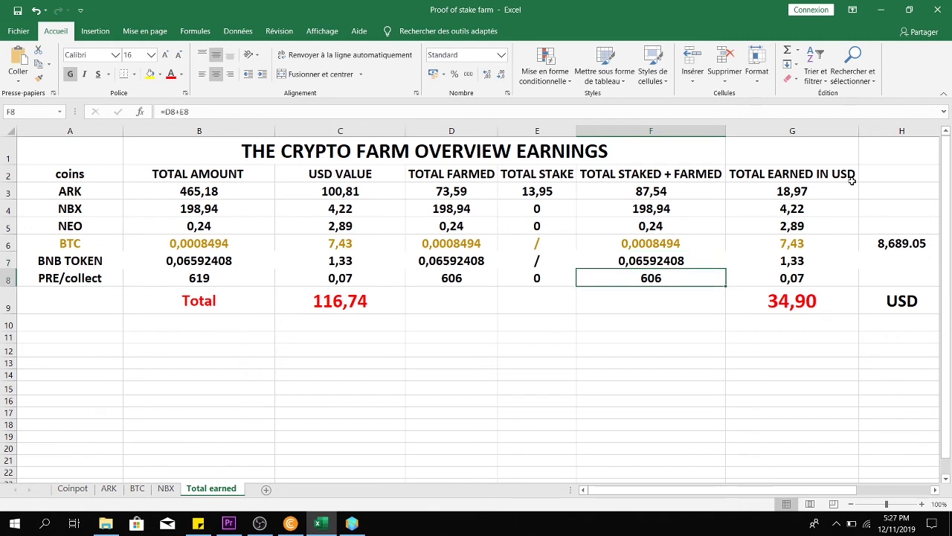
key("Left")
key("Left")
key("Left")
key("Left")
key("Left")
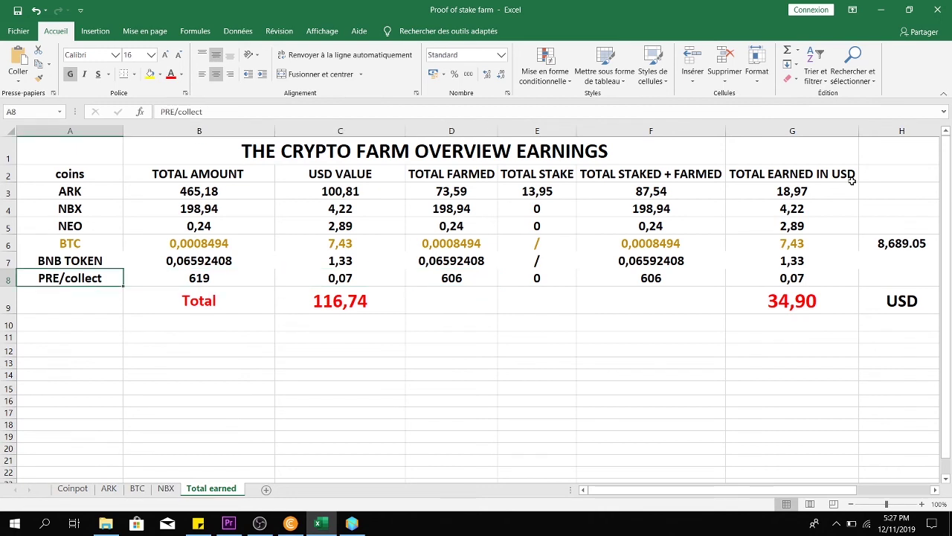
key("Right")
key("Right")
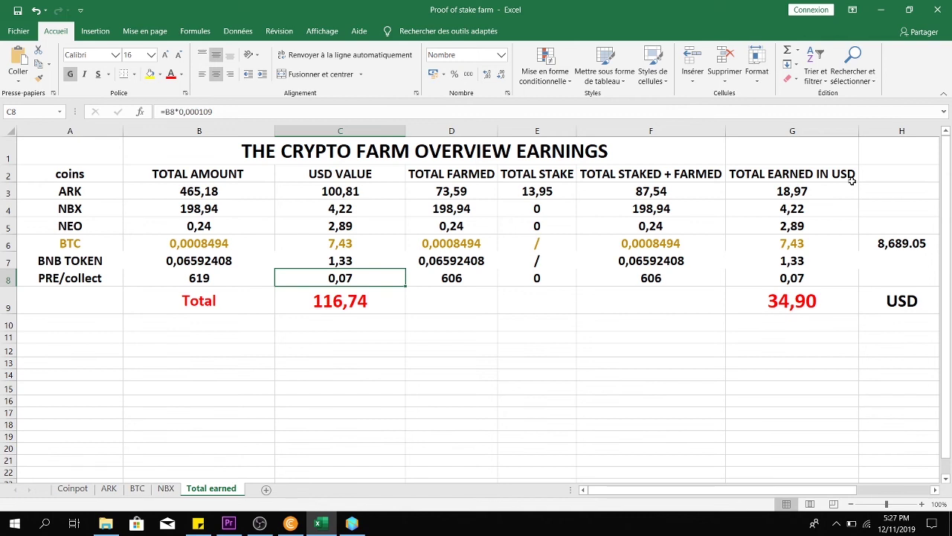
key("Right")
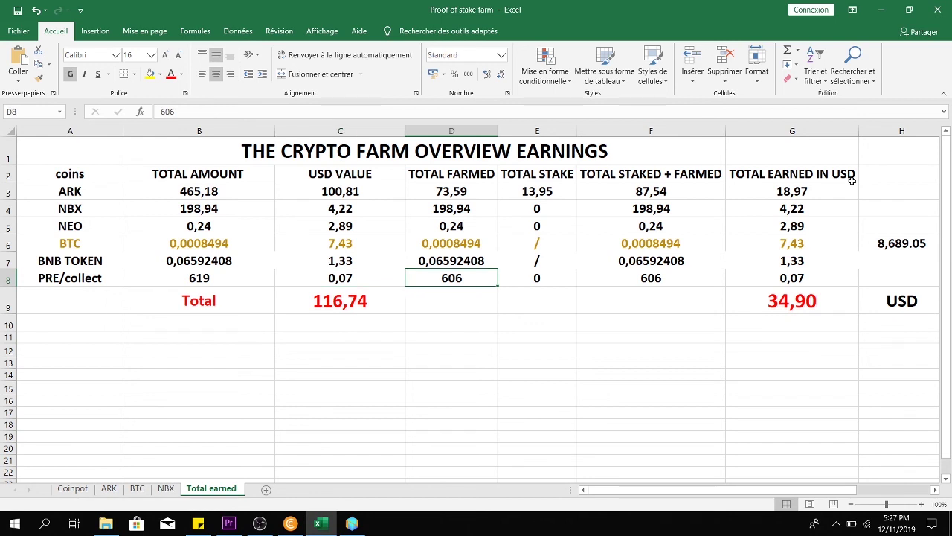
key("Right")
key("Right")
key("Right")
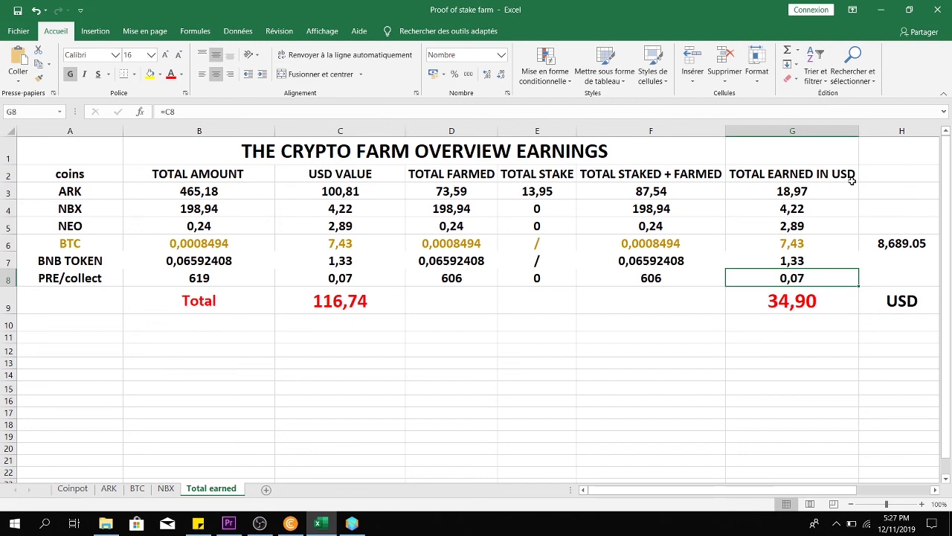
key("Down")
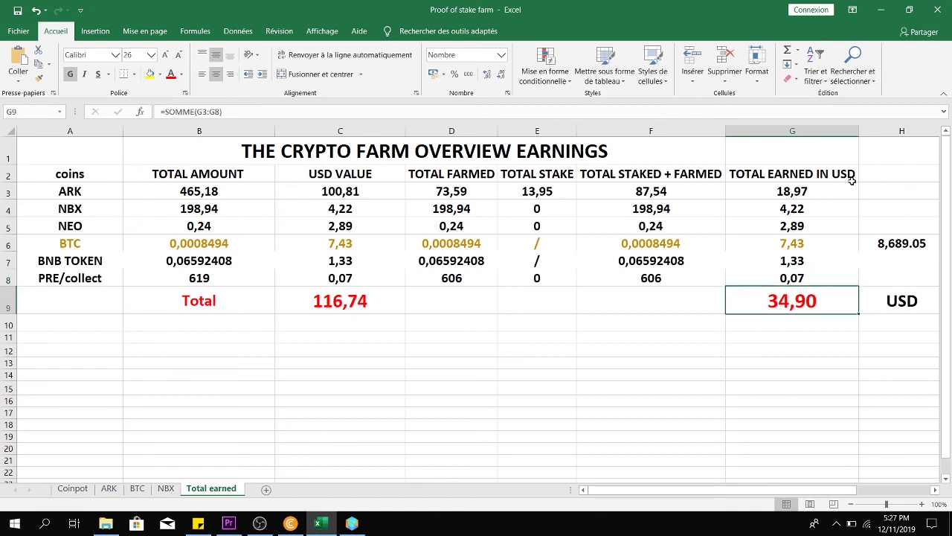